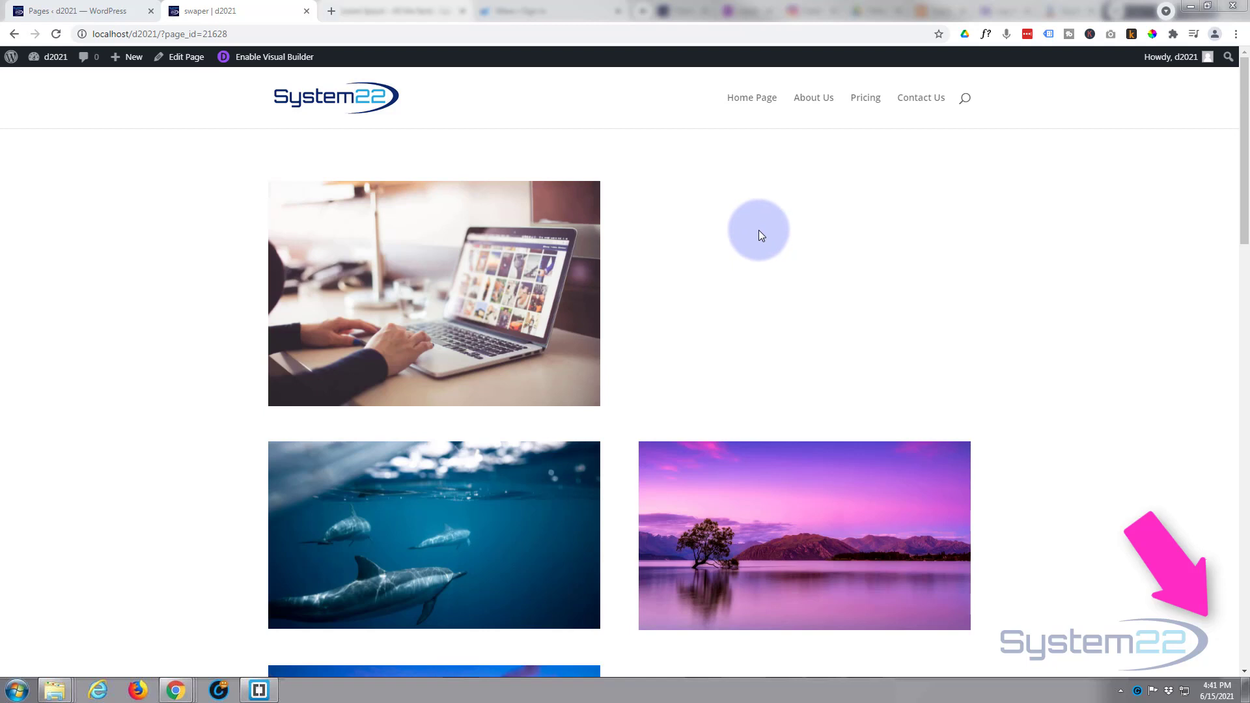
# Step: Enable the Visual Builder and browse the Insert Module list for the column beside the laptop image
pyautogui.moveTo(550, 251)
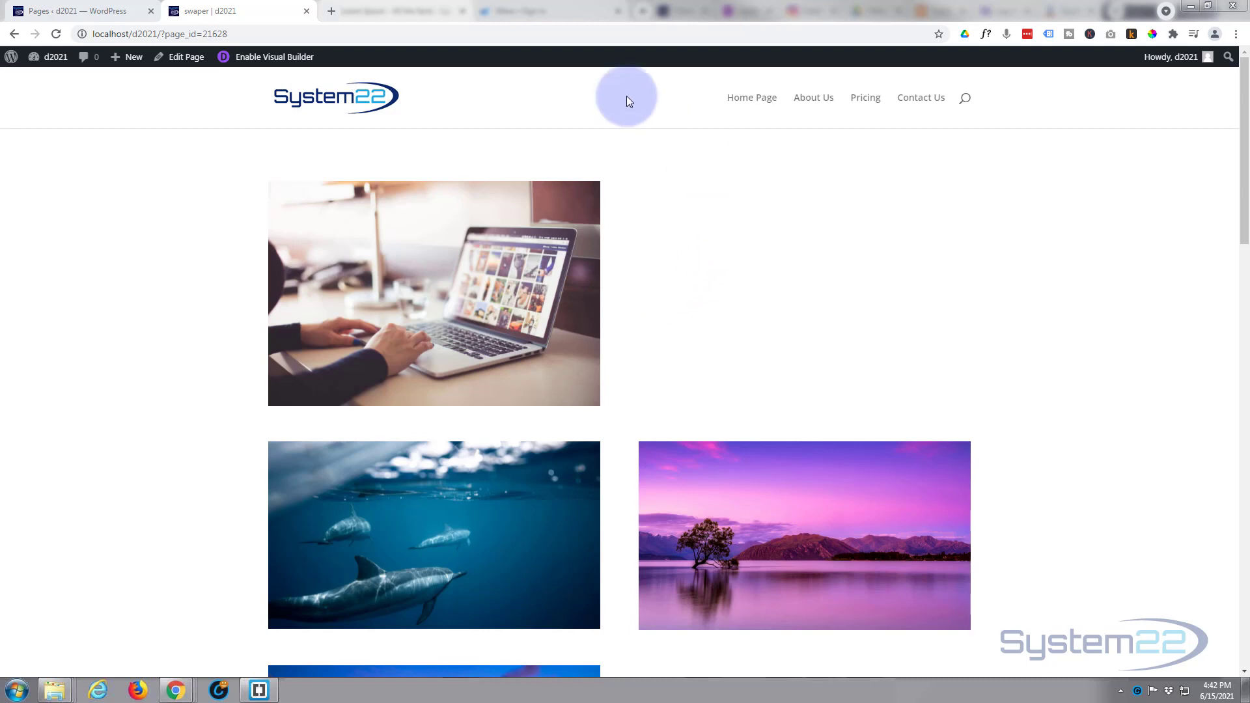
pyautogui.click(264, 58)
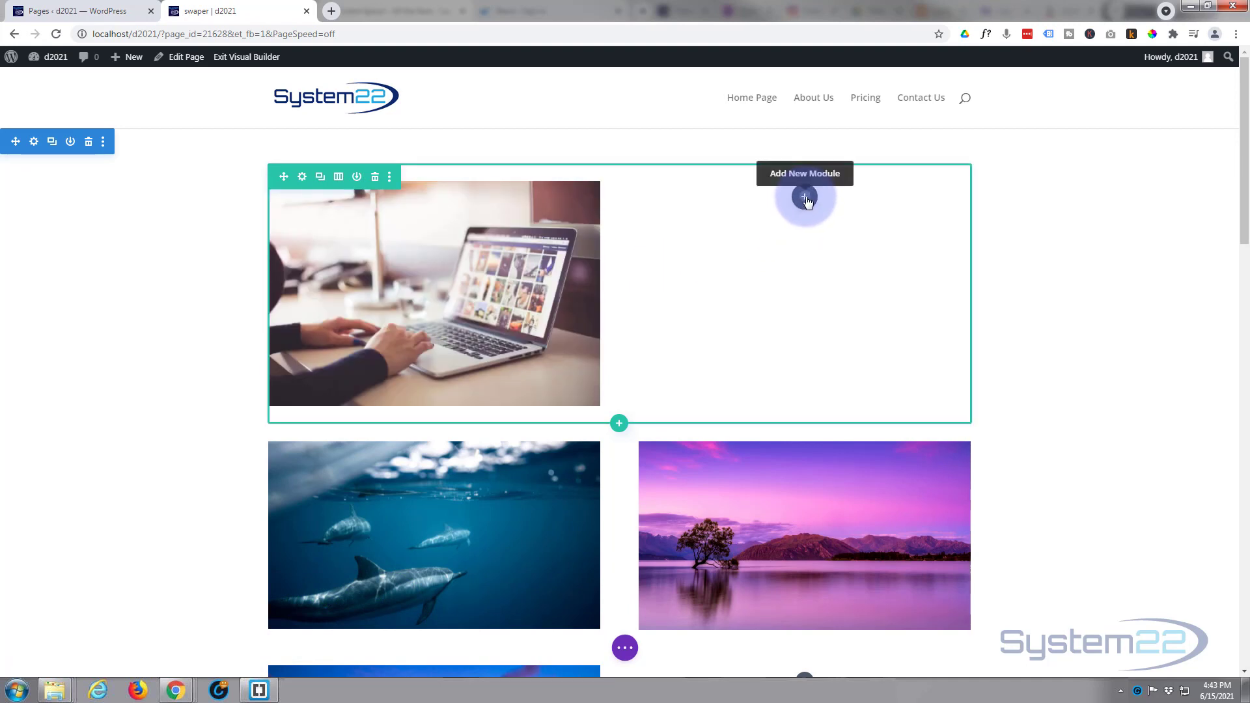
pyautogui.click(804, 198)
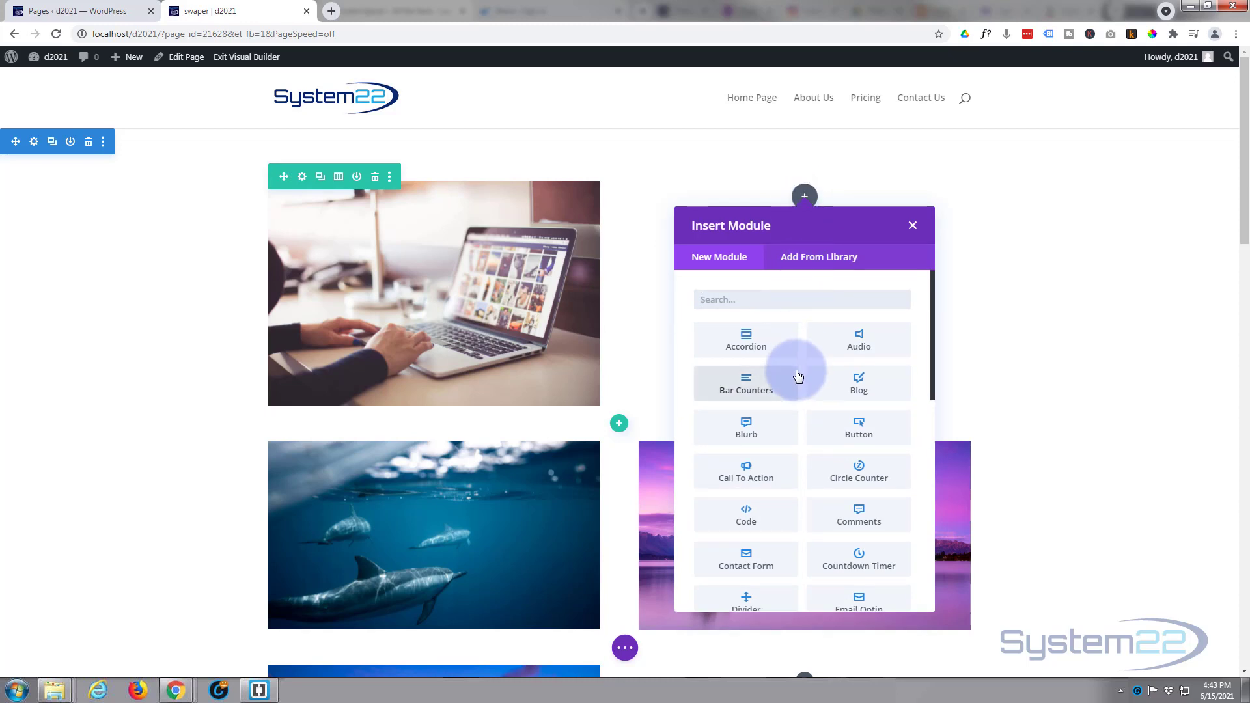
pyautogui.scroll(-10, 798, 375)
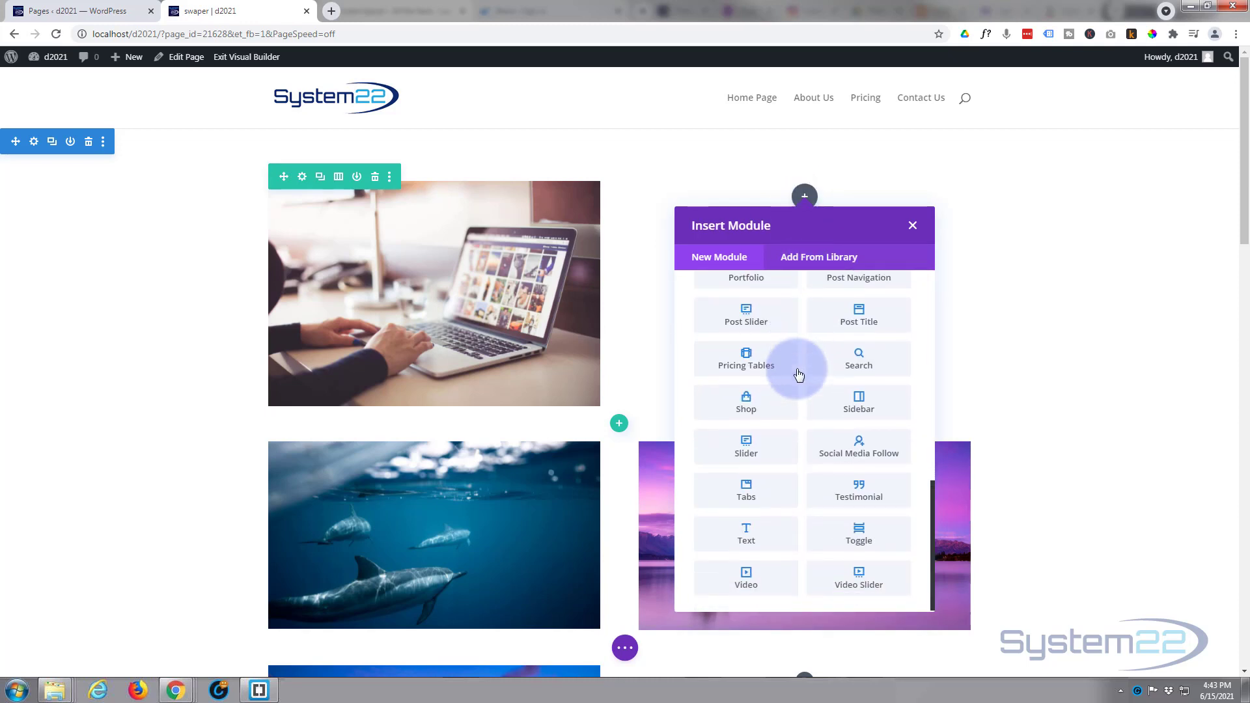
pyautogui.scroll(8, 812, 404)
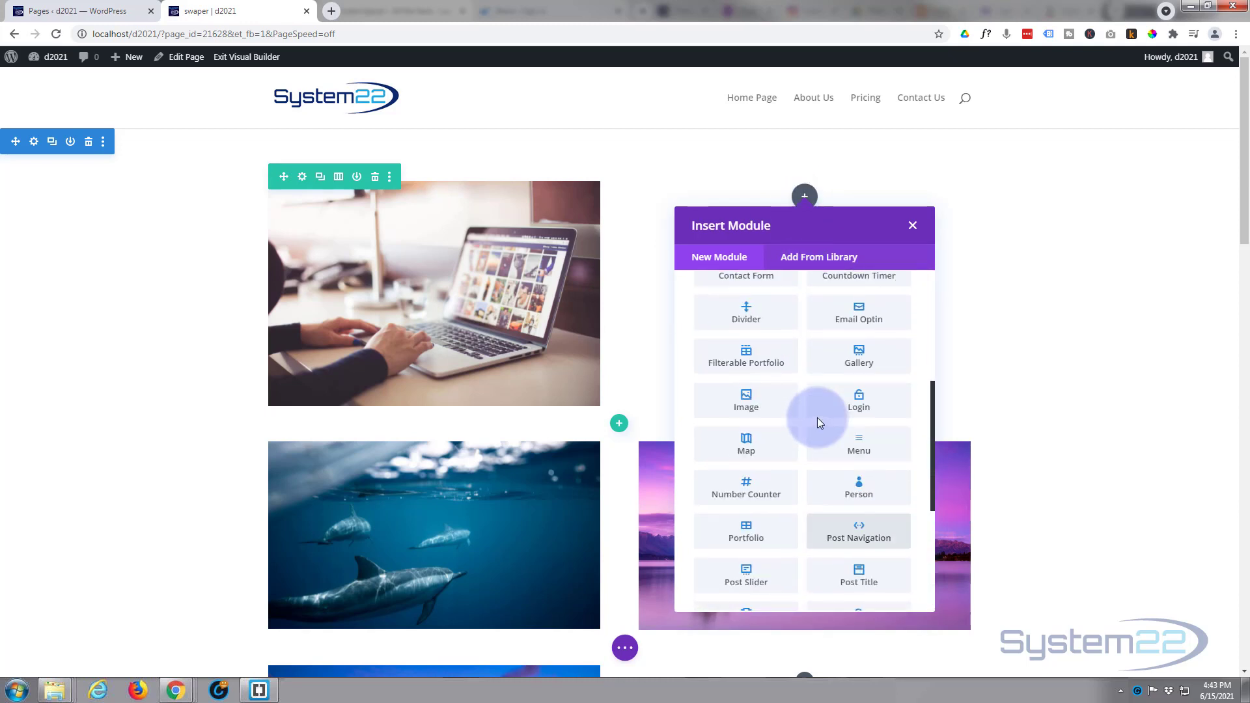
pyautogui.scroll(3, 819, 419)
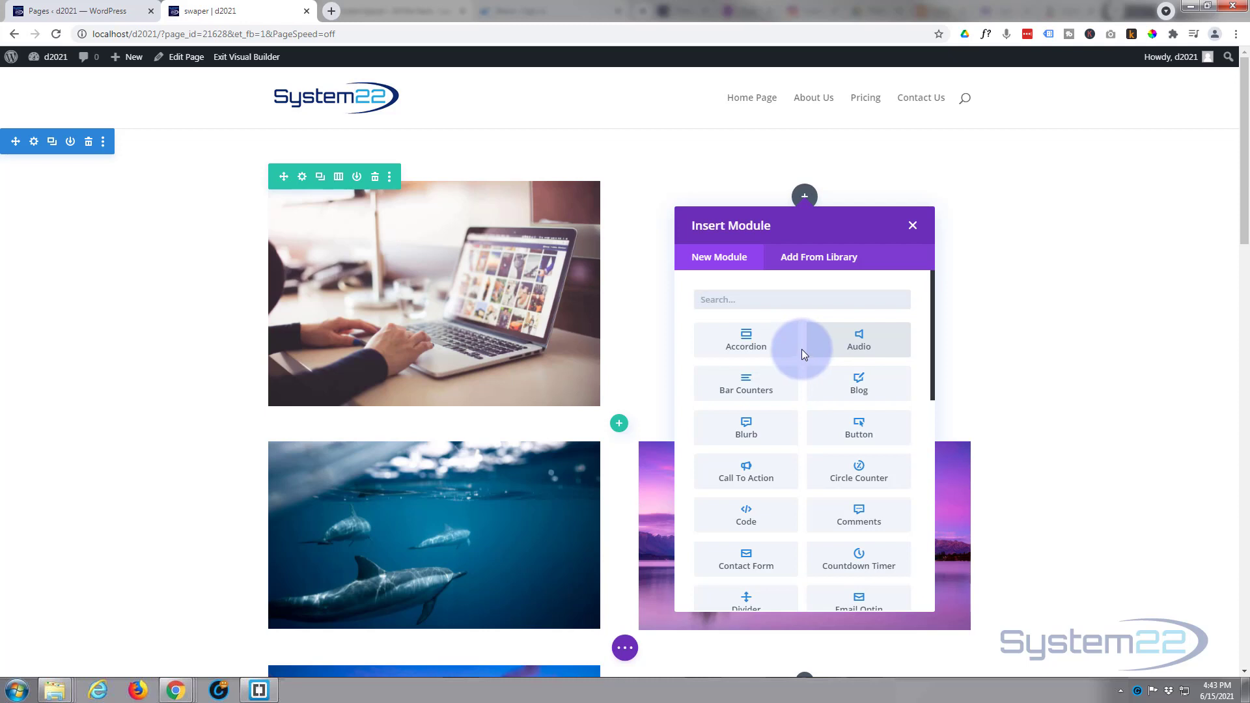
# Step: Insert a Call To Action module into the empty column and move its settings panel aside
pyautogui.click(753, 474)
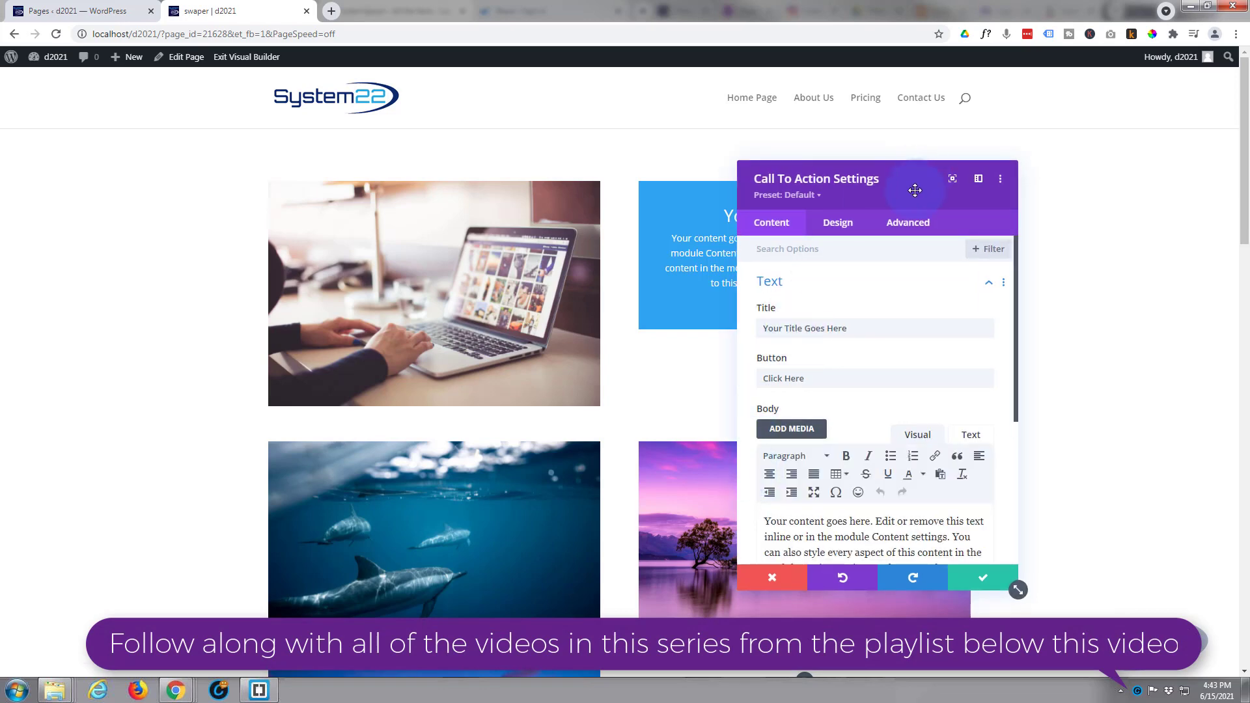
pyautogui.moveTo(920, 190); pyautogui.dragTo(383, 142)
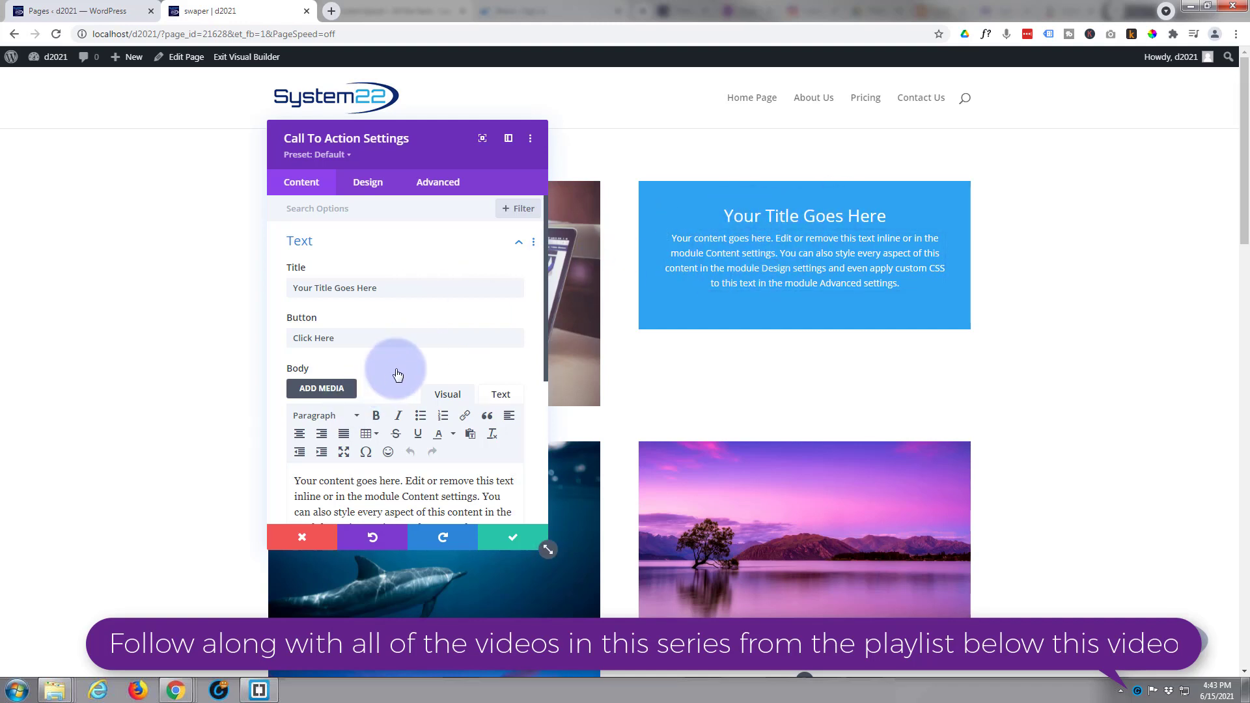
pyautogui.scroll(-2, 397, 374)
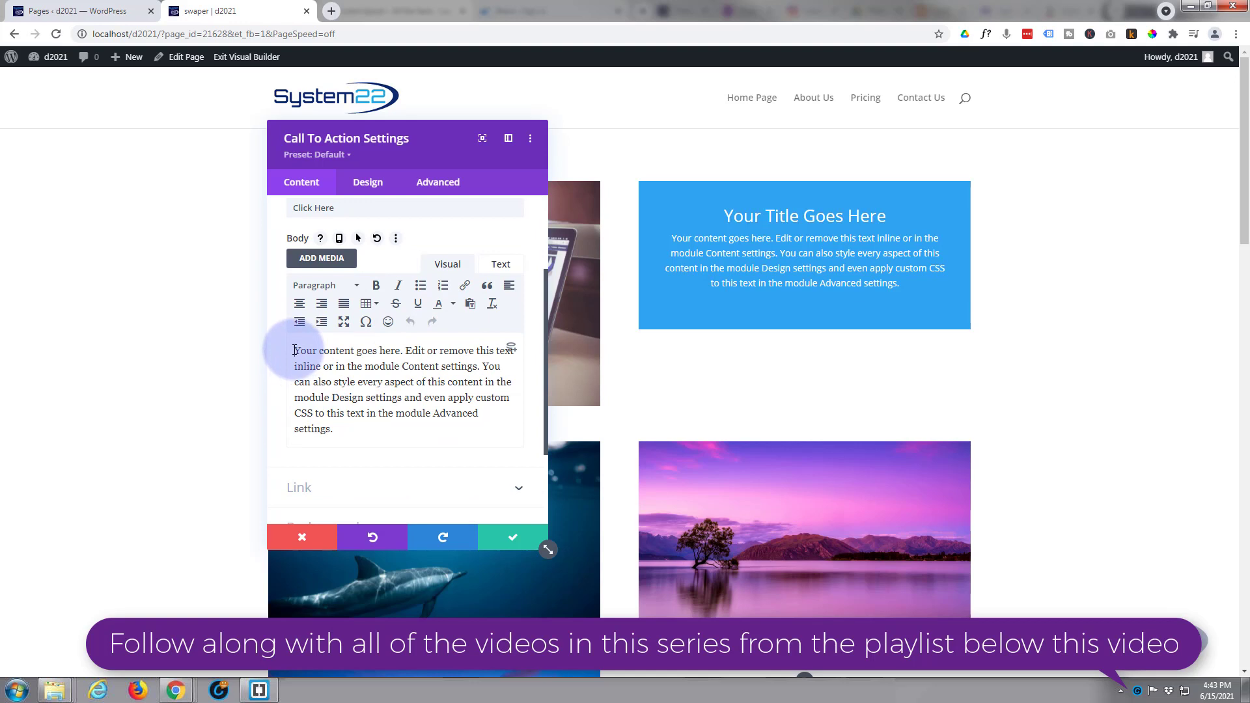
# Step: Delete the module's default body text so only the title remains
pyautogui.moveTo(294, 351); pyautogui.dragTo(354, 427)
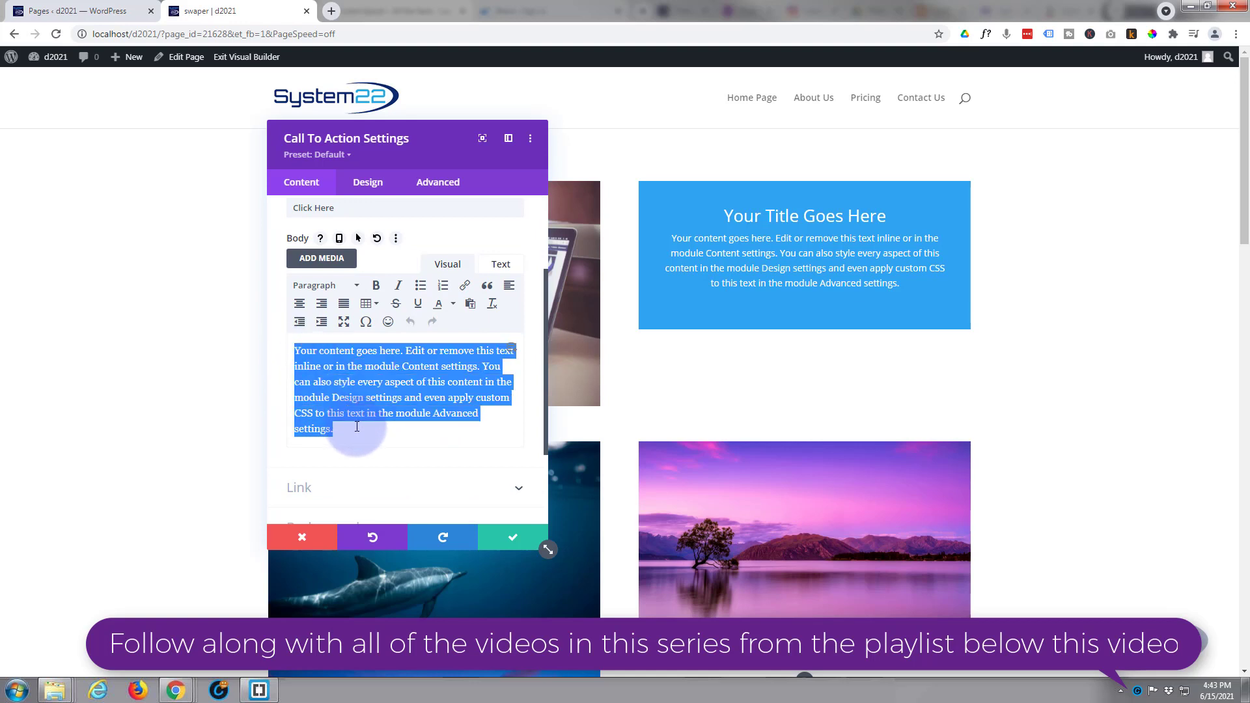
pyautogui.press('BackSpace')
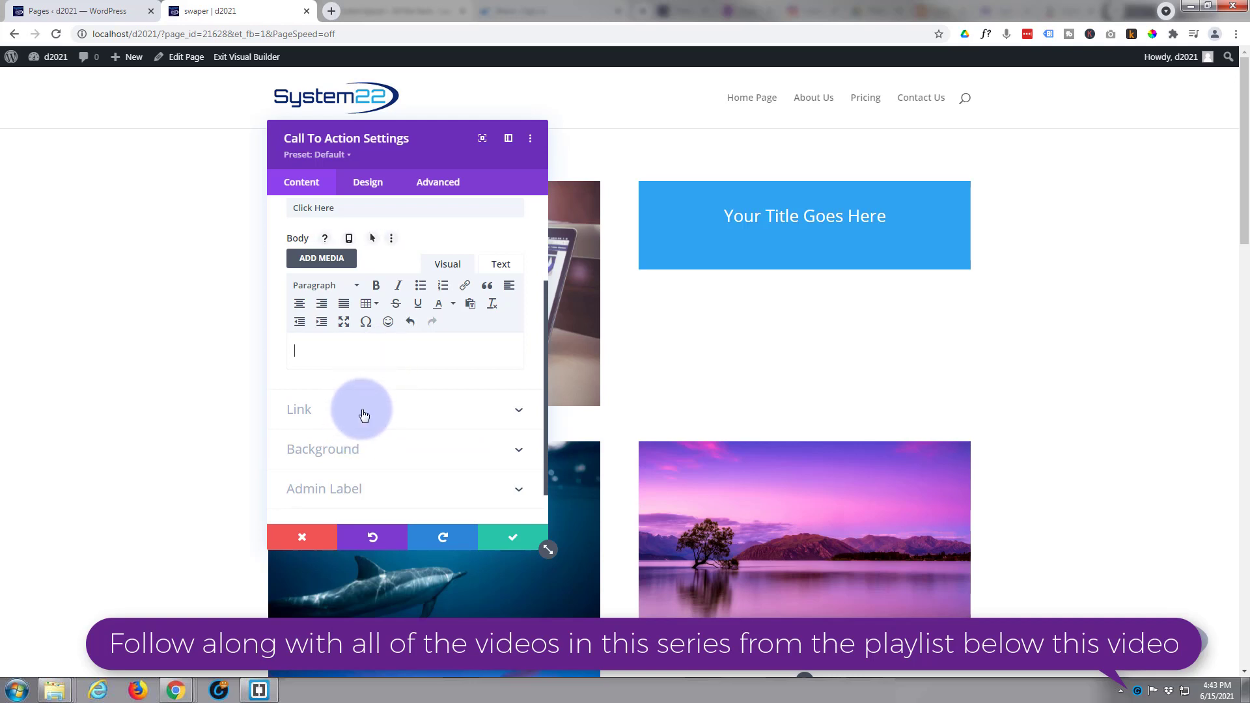
pyautogui.scroll(3, 363, 413)
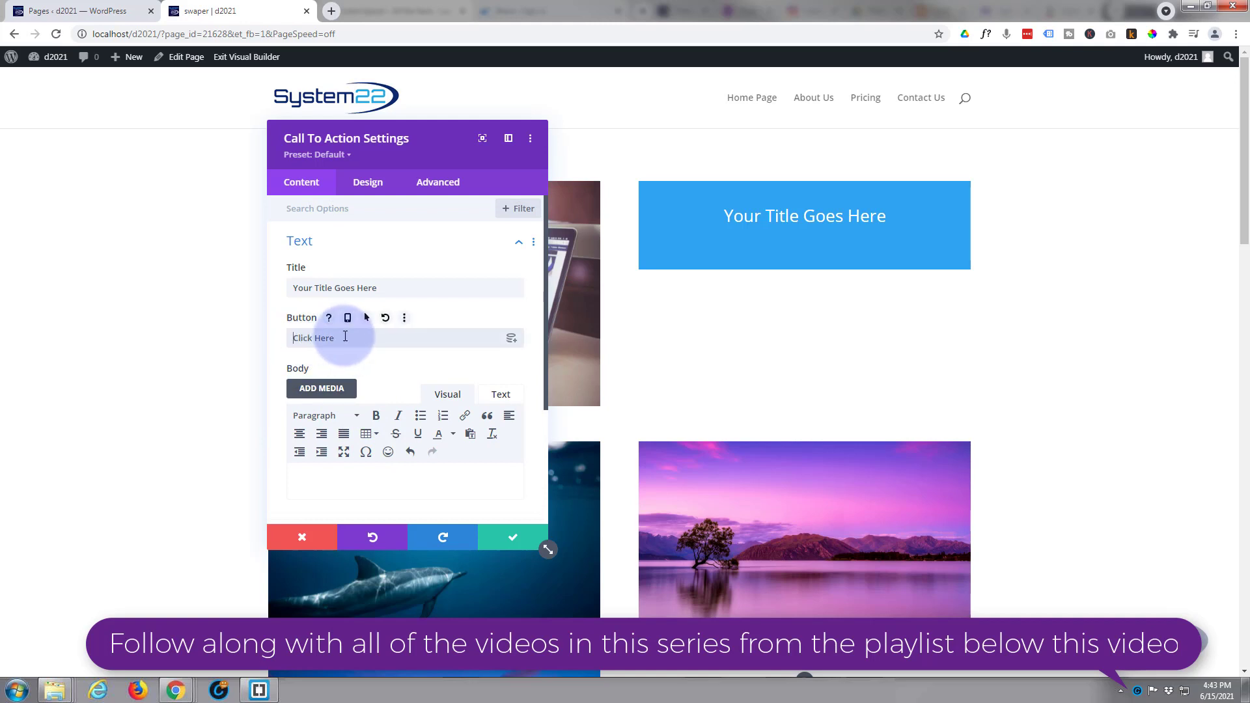
pyautogui.scroll(-4, 357, 357)
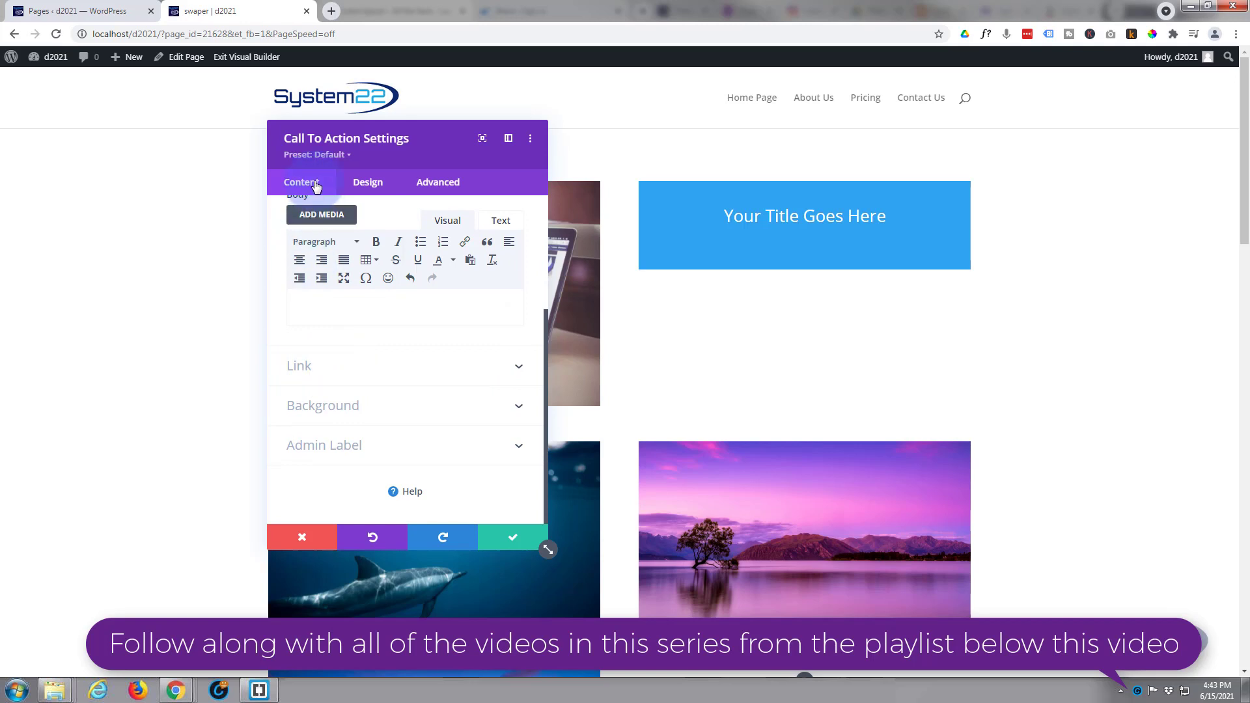
# Step: Set the Button Link URL to '#' and keep the Module Link Target as same window
pyautogui.click(362, 376)
pyautogui.click(304, 262)
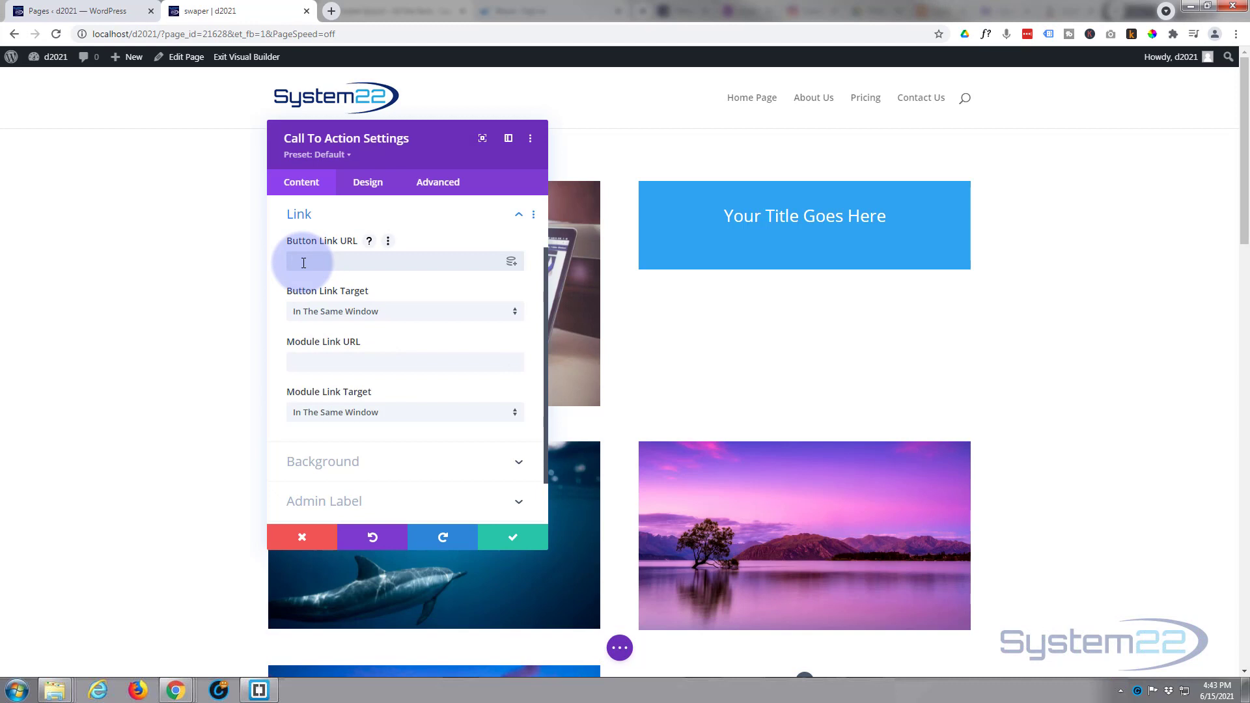
pyautogui.write('#')
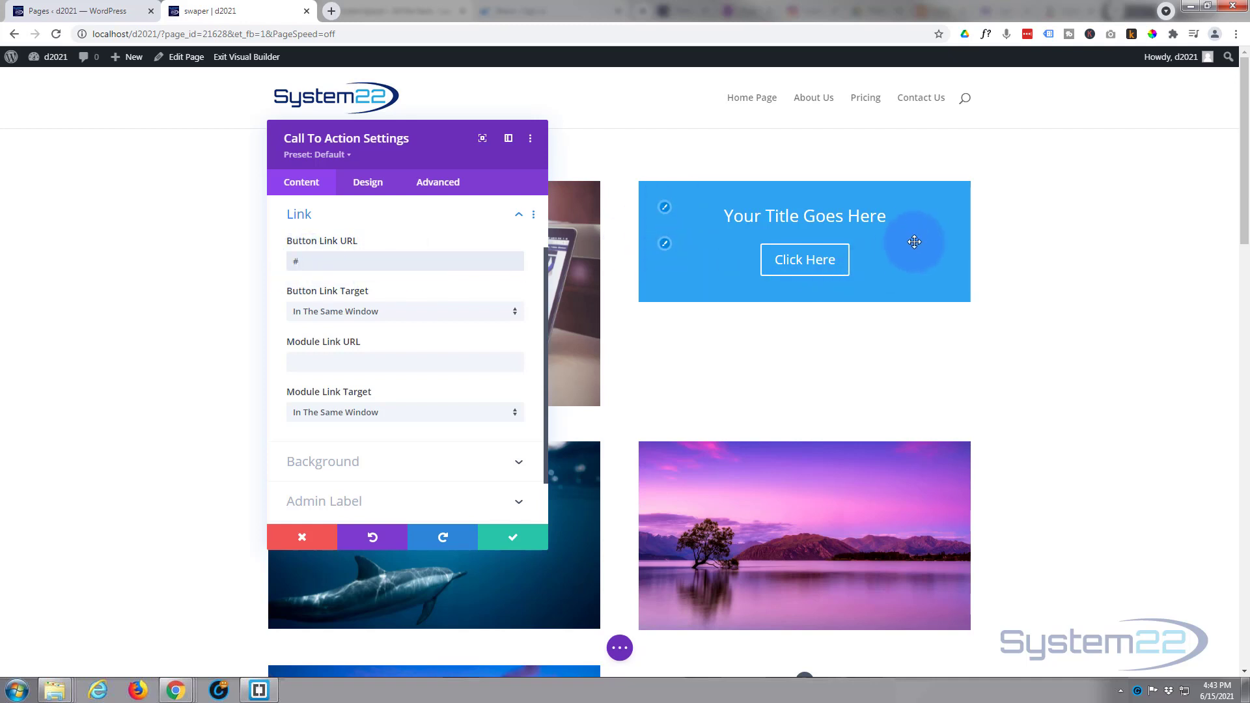
pyautogui.click(299, 362)
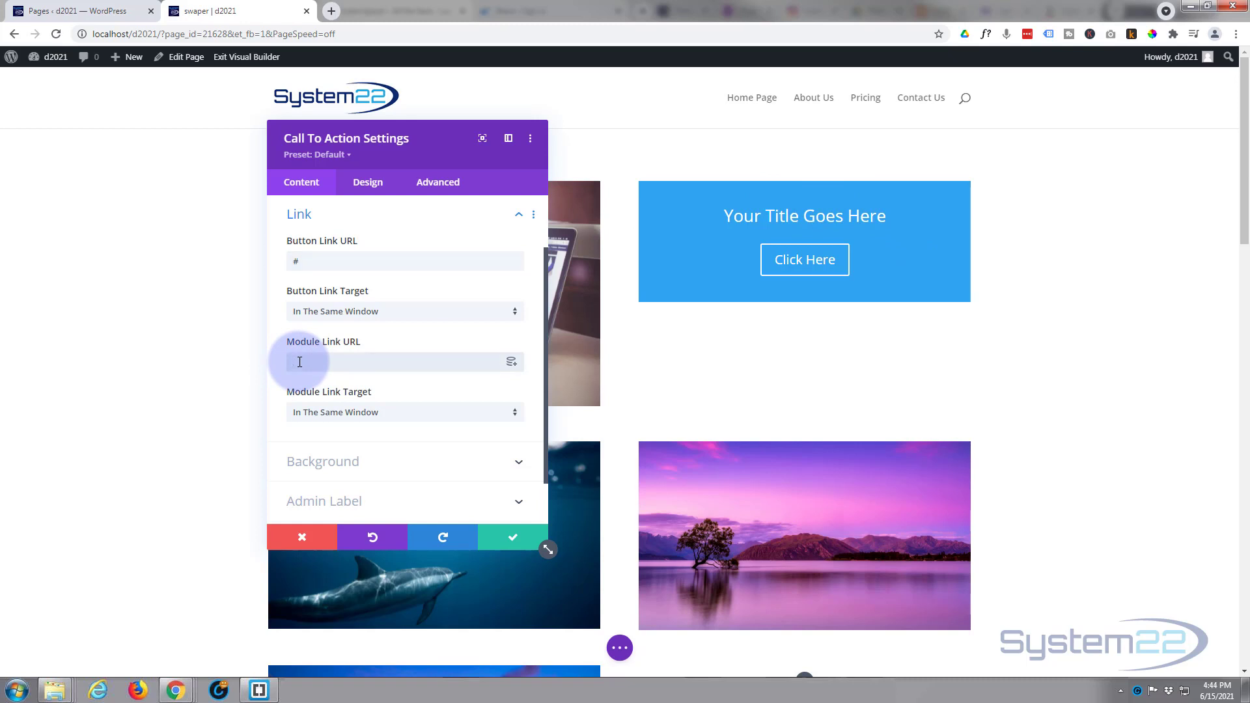
pyautogui.click(311, 415)
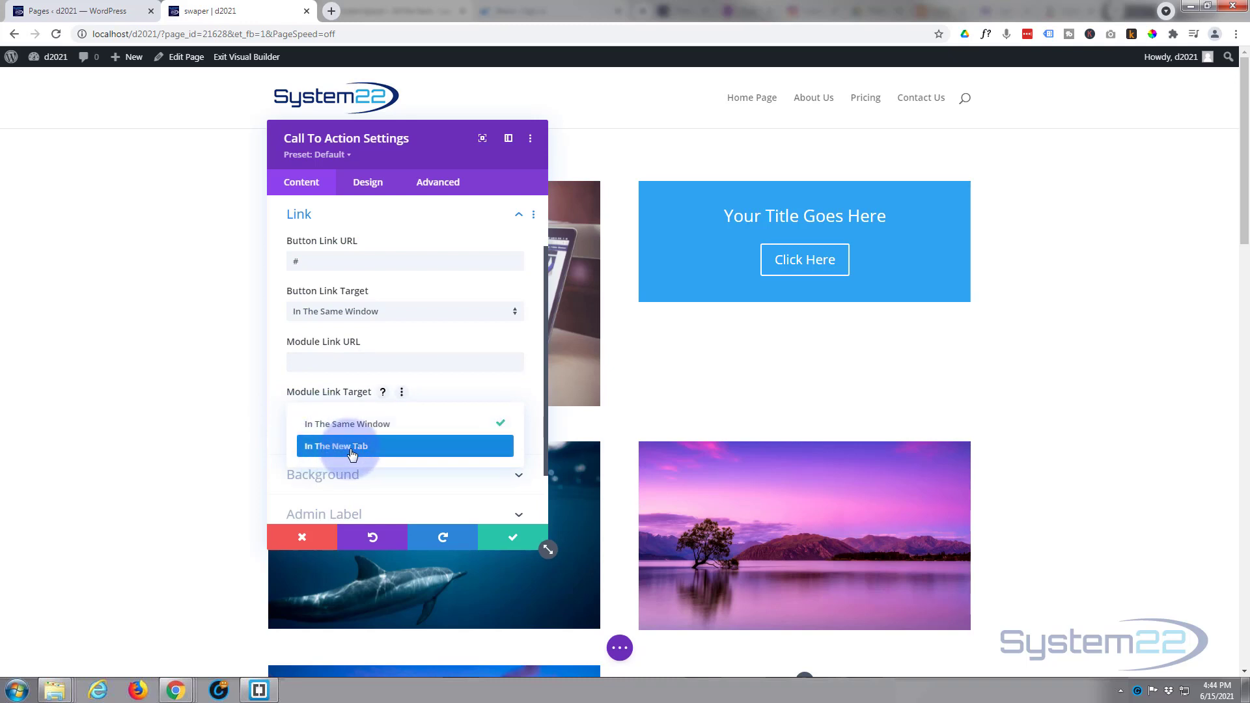
pyautogui.click(275, 414)
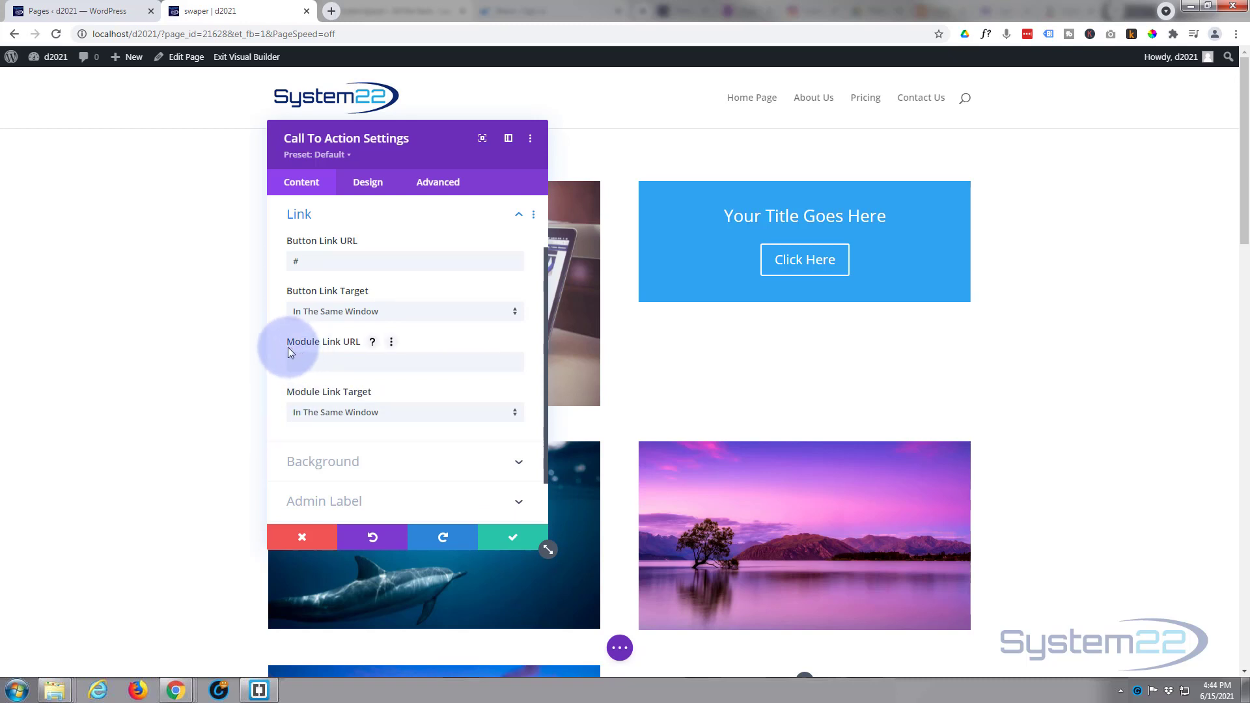
pyautogui.scroll(-1, 292, 352)
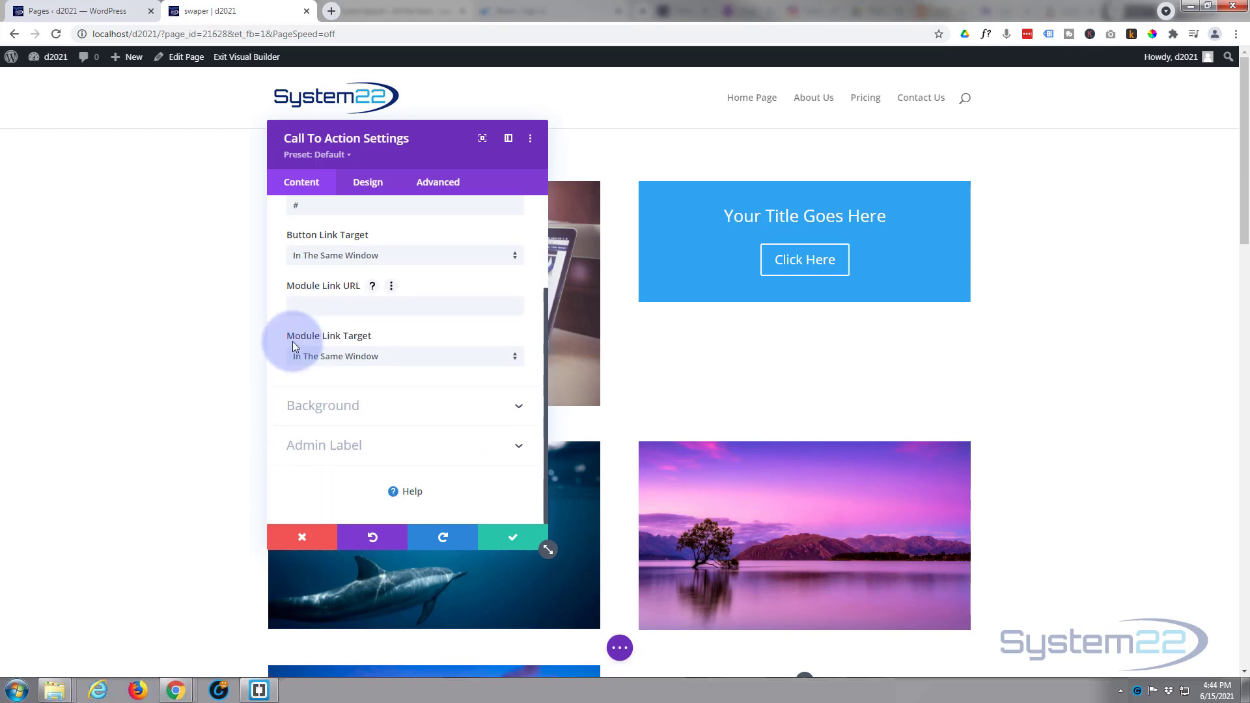
# Step: Set the module background to black at about 0.55 opacity, rgba(0,0,0,0.55)
pyautogui.click(393, 413)
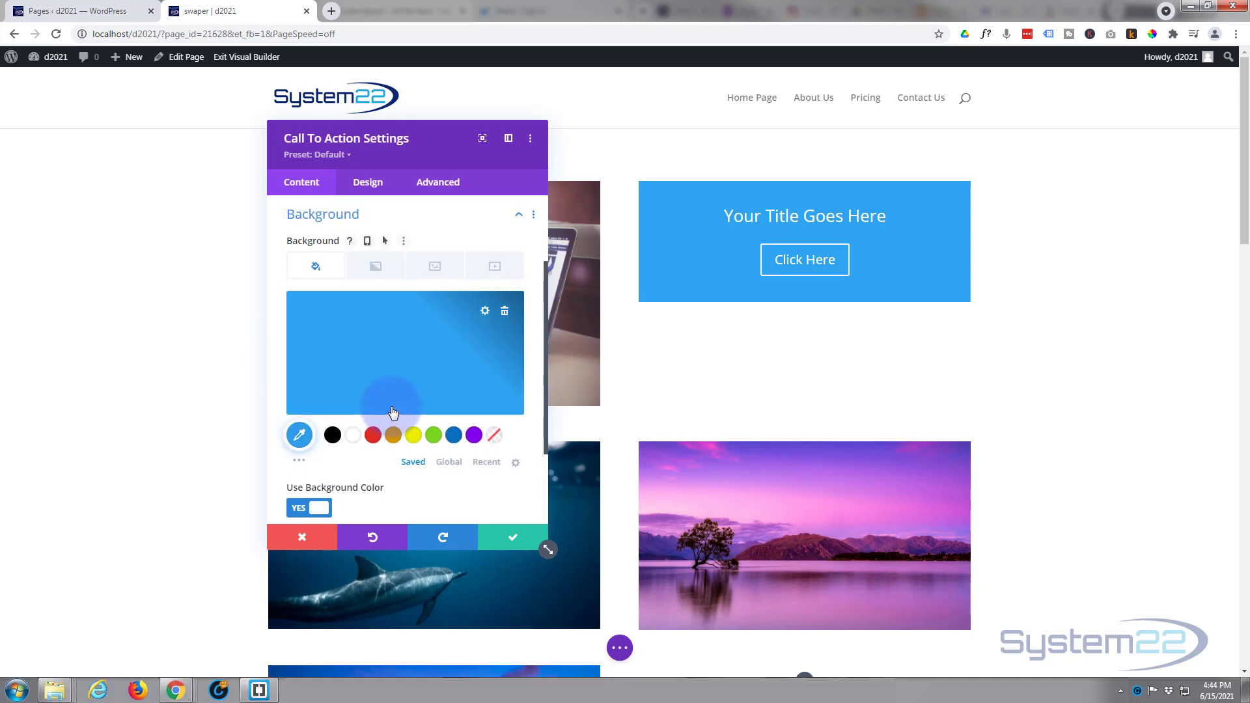
pyautogui.click(333, 435)
pyautogui.click(390, 363)
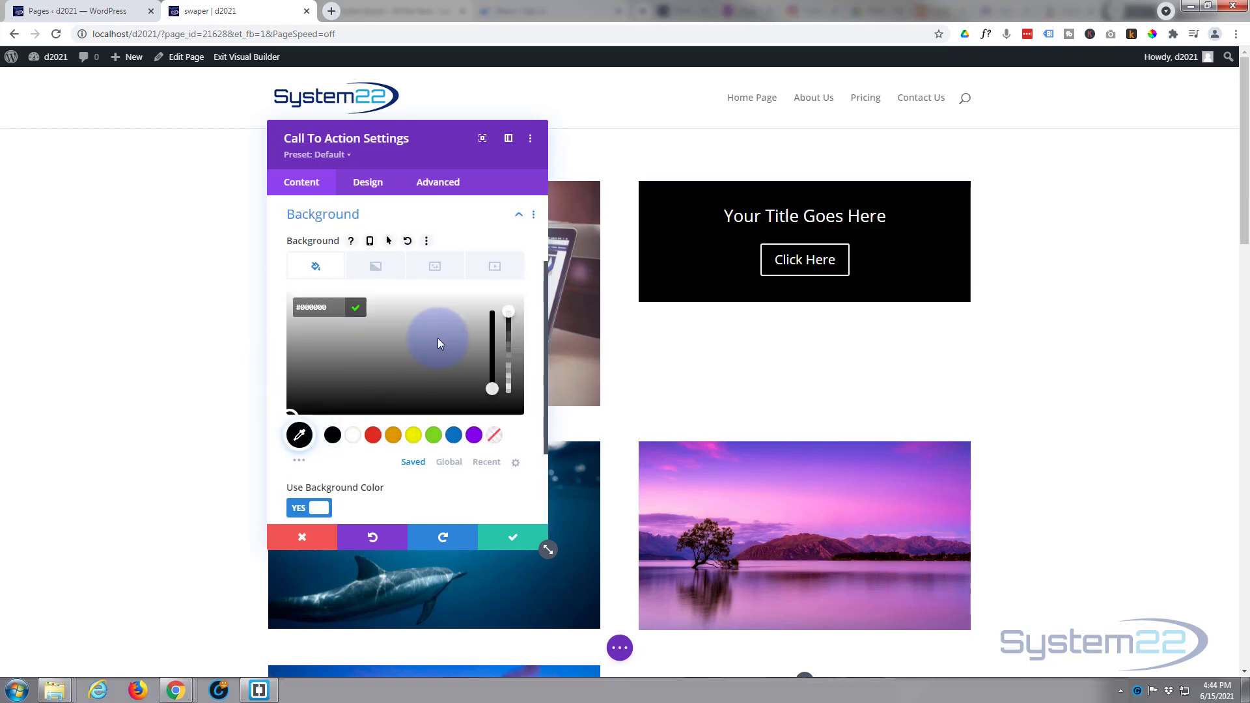
pyautogui.moveTo(508, 317); pyautogui.dragTo(508, 359)
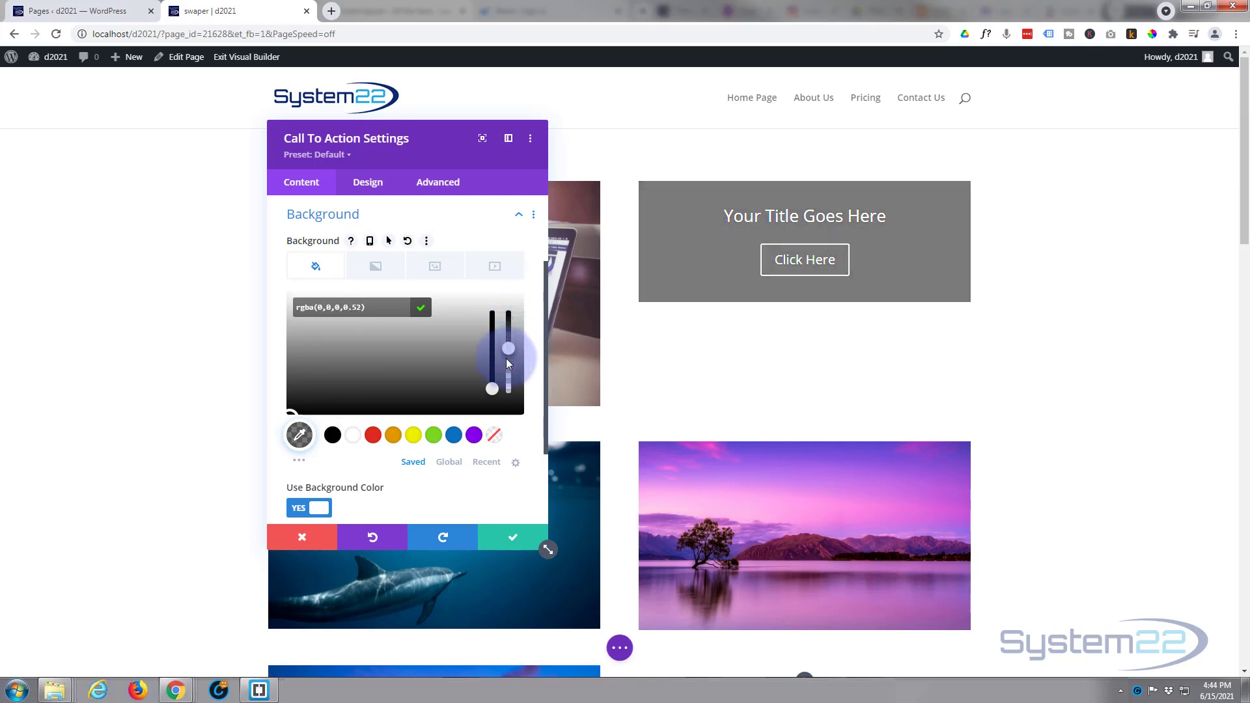
pyautogui.moveTo(509, 364); pyautogui.dragTo(509, 361)
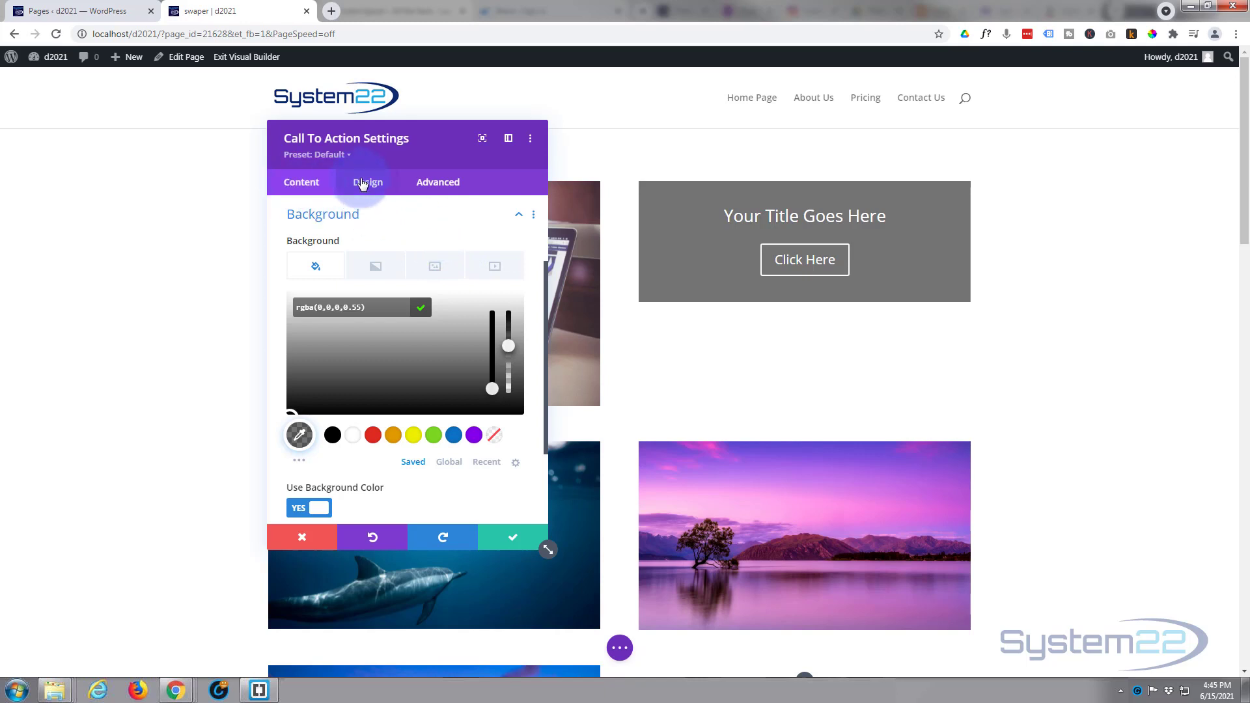
# Step: In Design > Spacing, set Padding Top to 120px and link Bottom to match
pyautogui.click(377, 184)
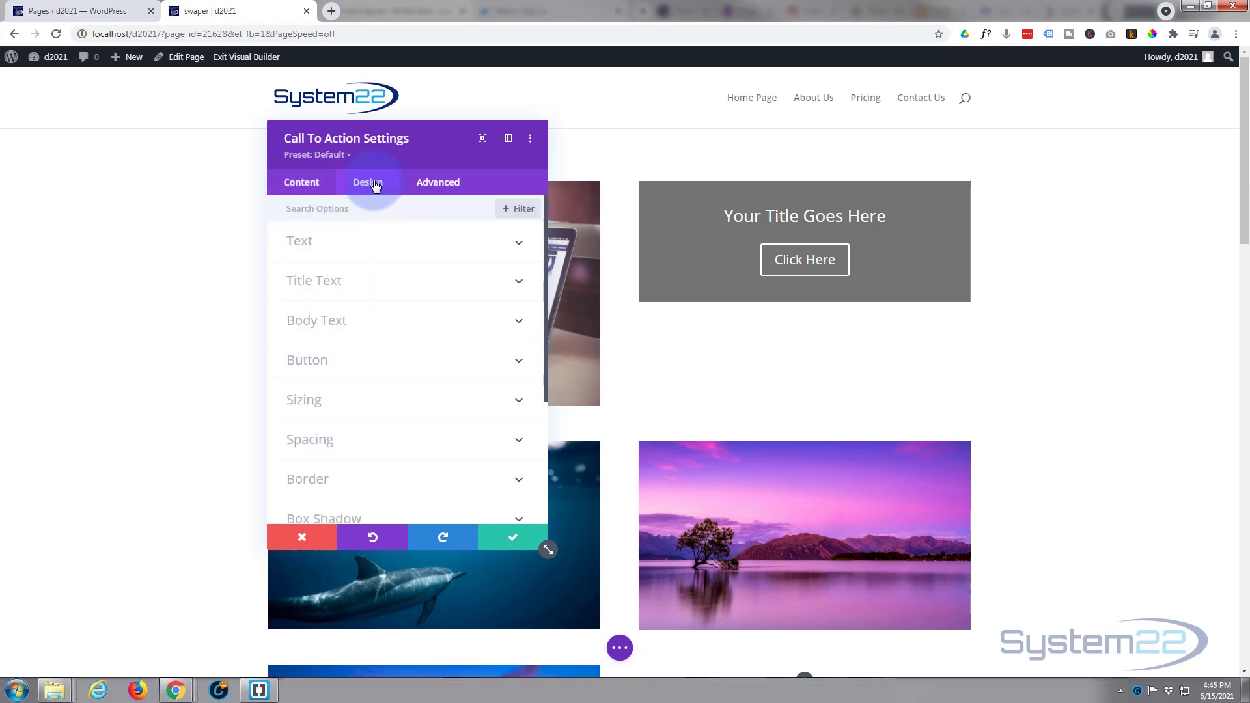
pyautogui.click(368, 436)
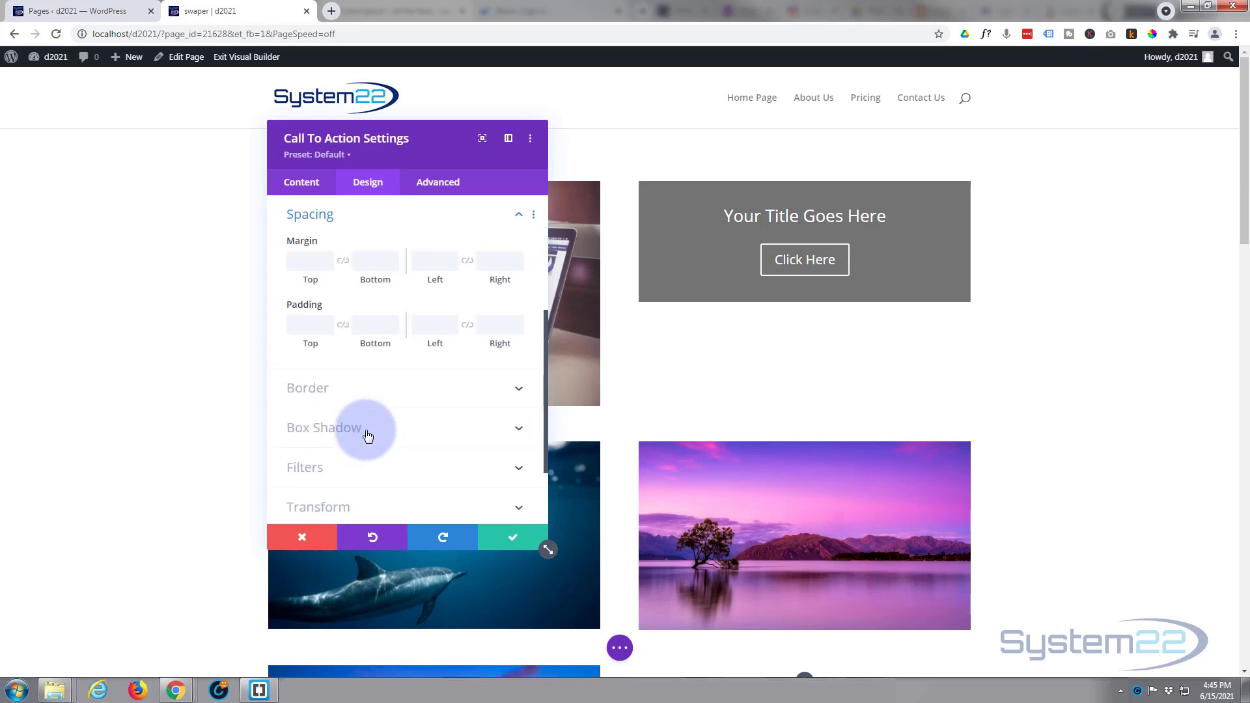
pyautogui.click(300, 323)
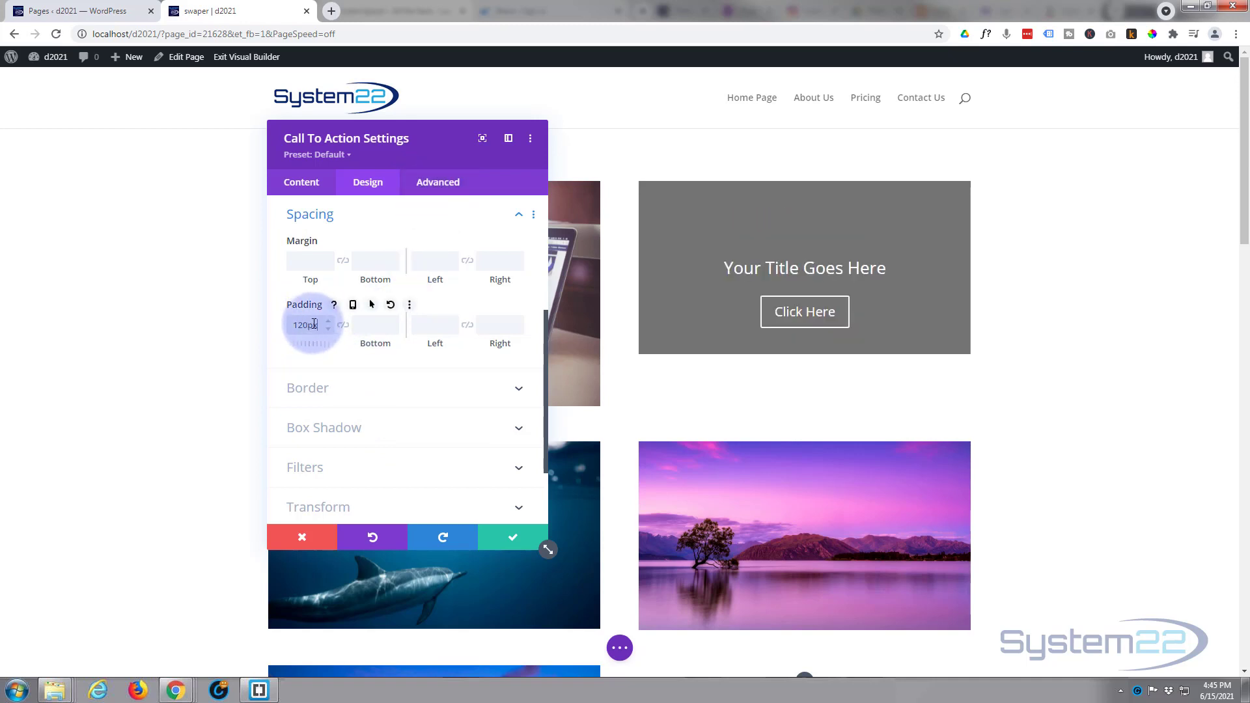
pyautogui.click(343, 325)
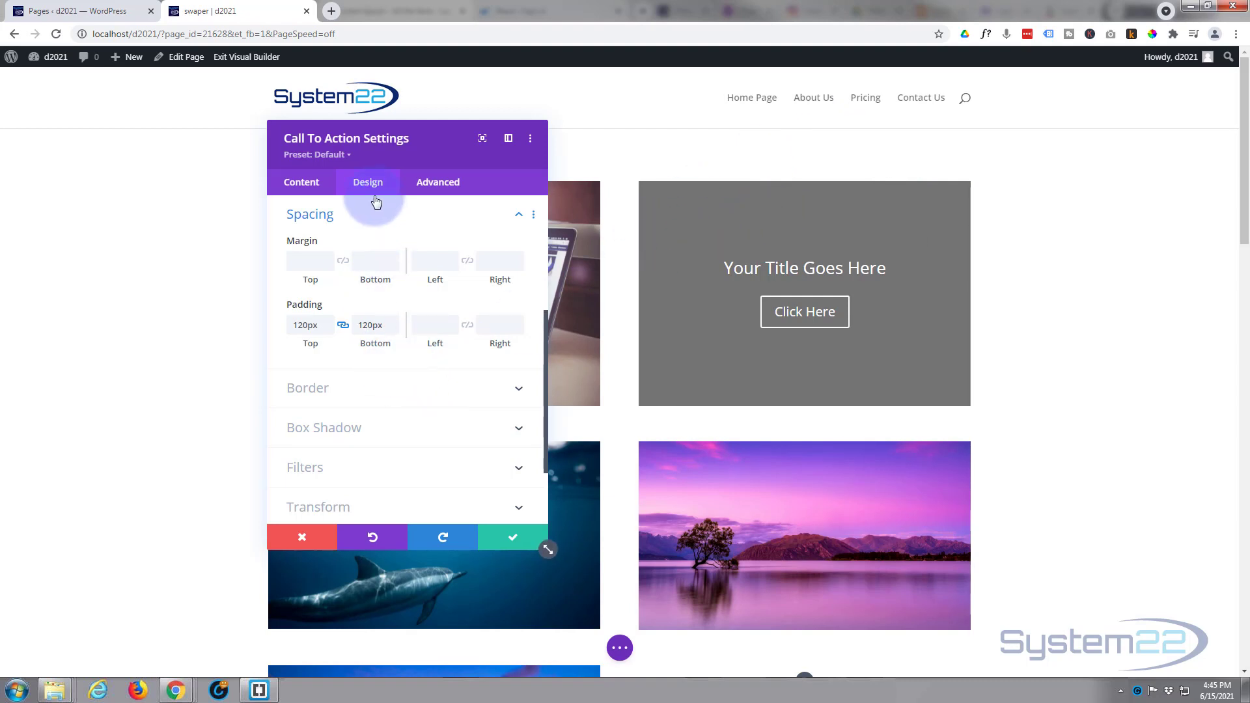
# Step: Set the module's Transform Scale to 200% on both axes
pyautogui.click(365, 222)
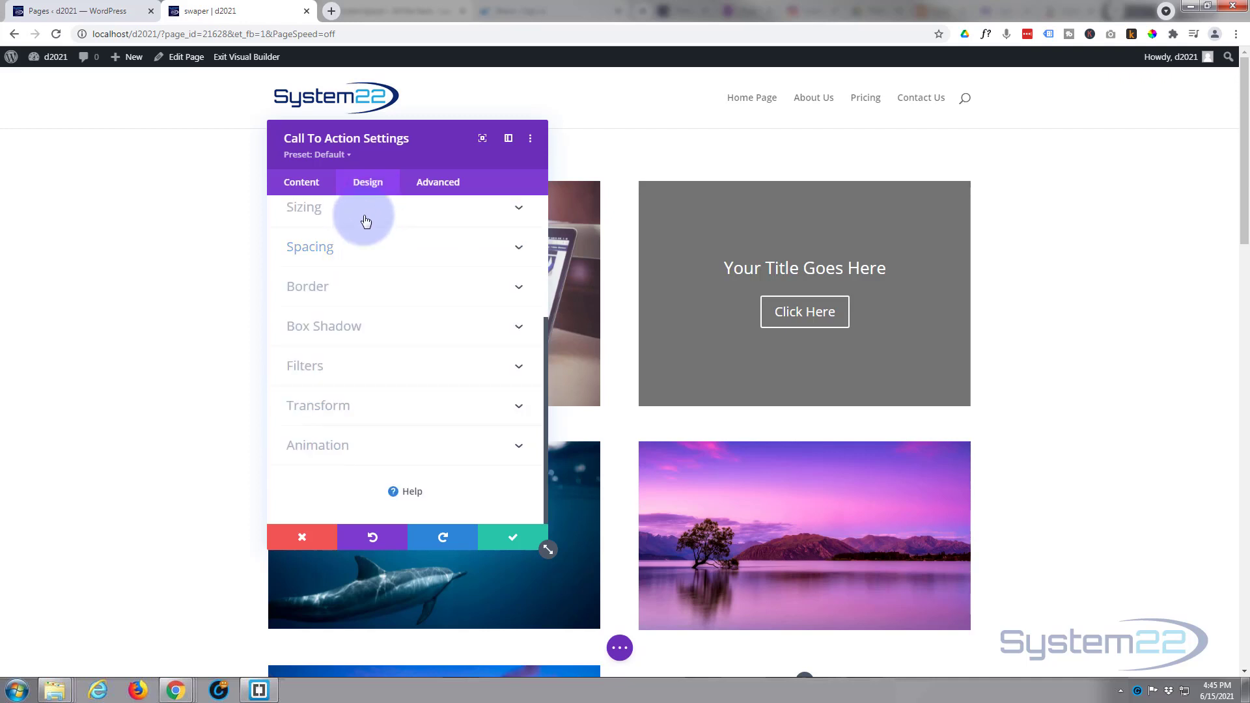
pyautogui.click(364, 410)
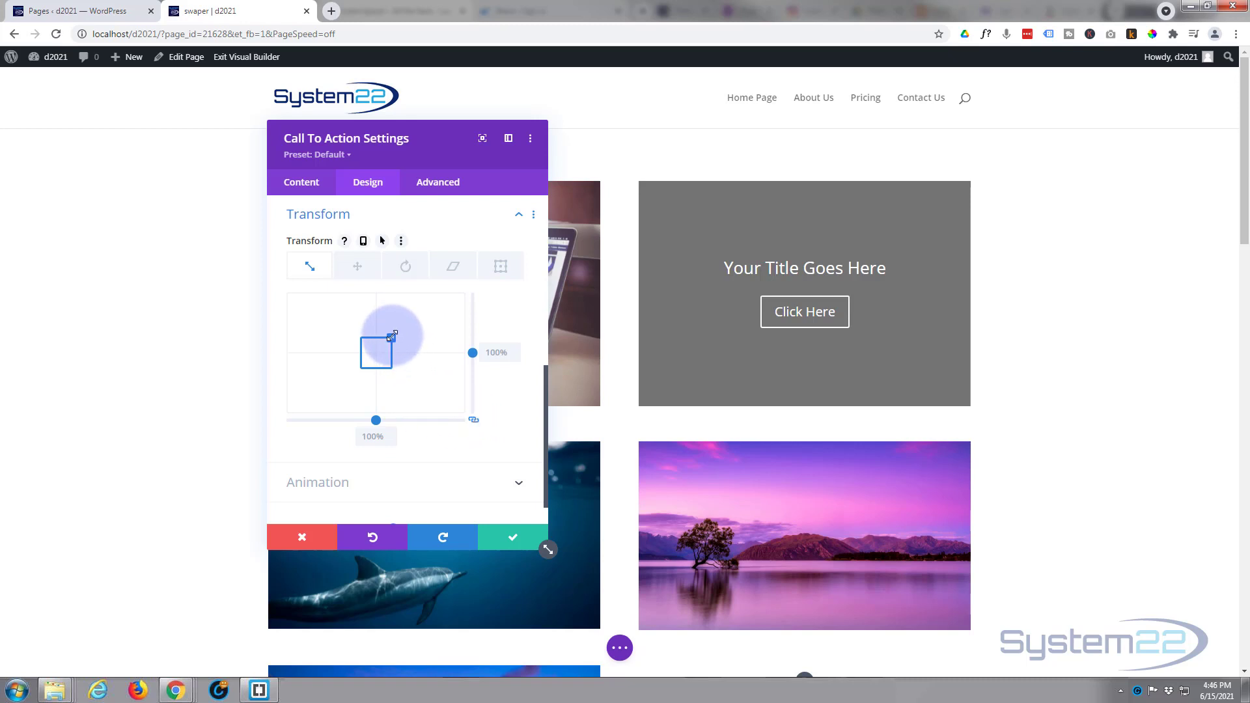
pyautogui.moveTo(398, 333); pyautogui.dragTo(412, 324)
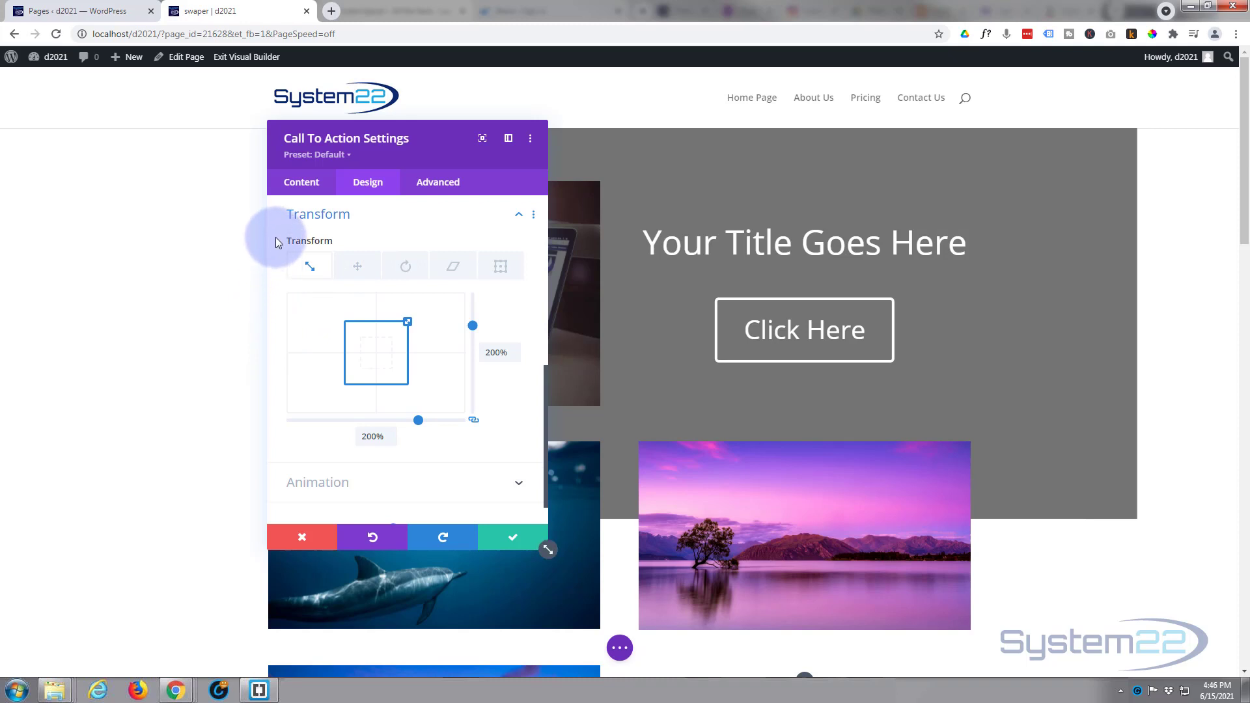
# Step: Give the Transform Scale a hover value of 100% while the normal scale stays 200%
pyautogui.moveTo(319, 243)
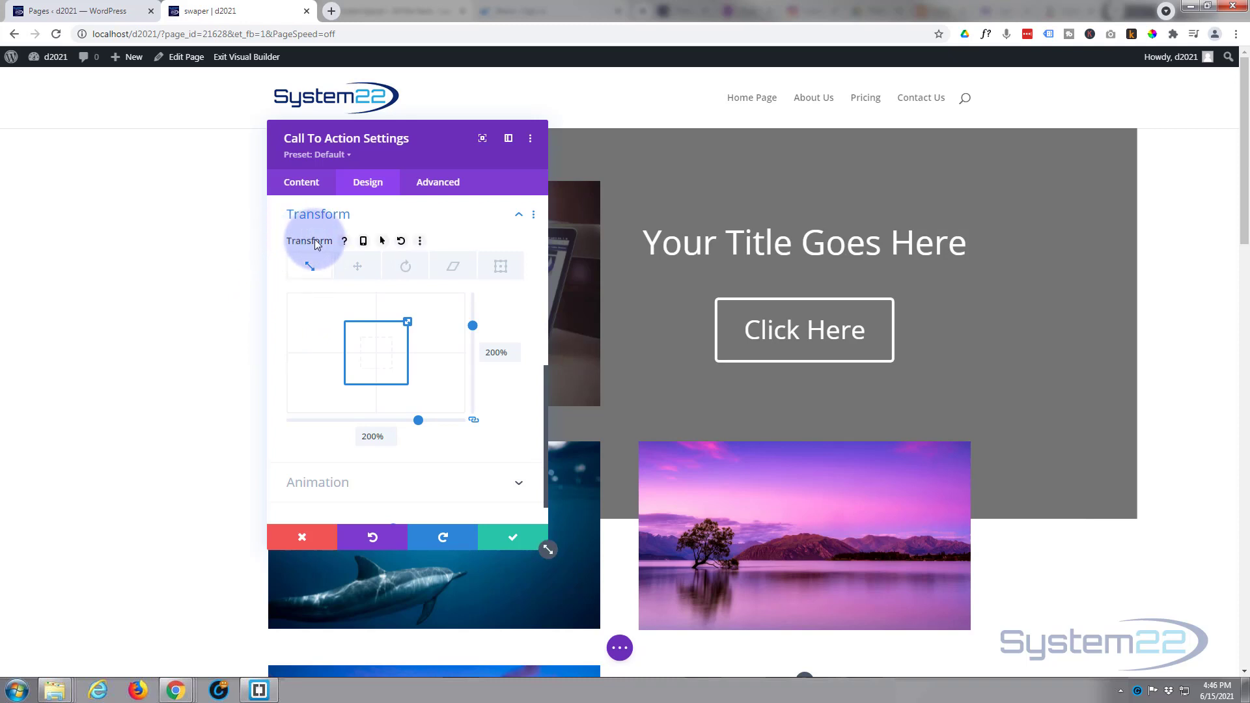
pyautogui.click(382, 240)
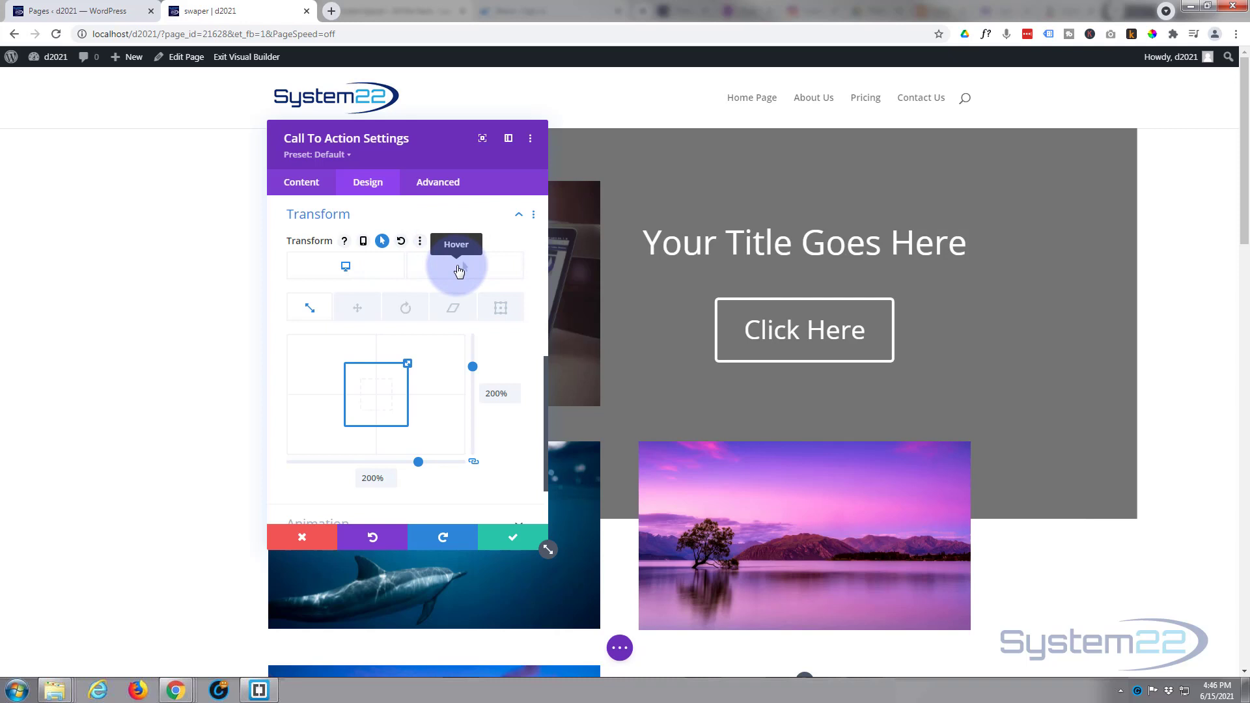
pyautogui.click(459, 271)
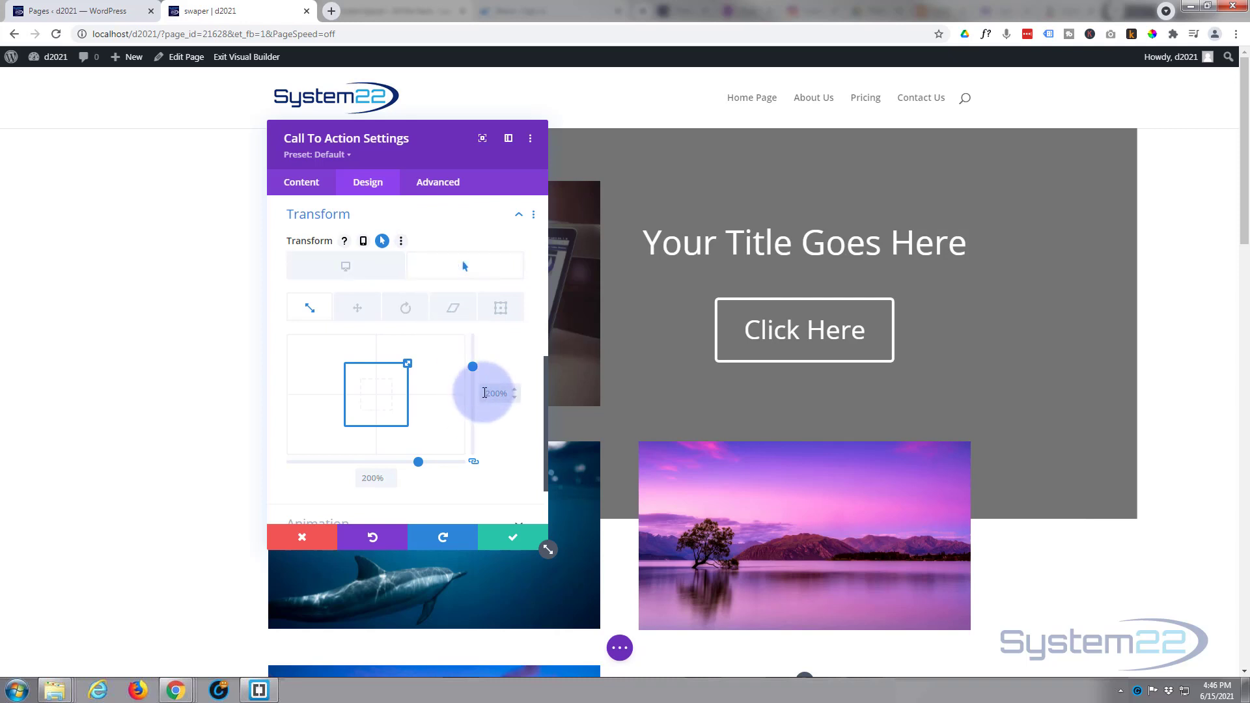
pyautogui.click(484, 393)
pyautogui.write('100%')
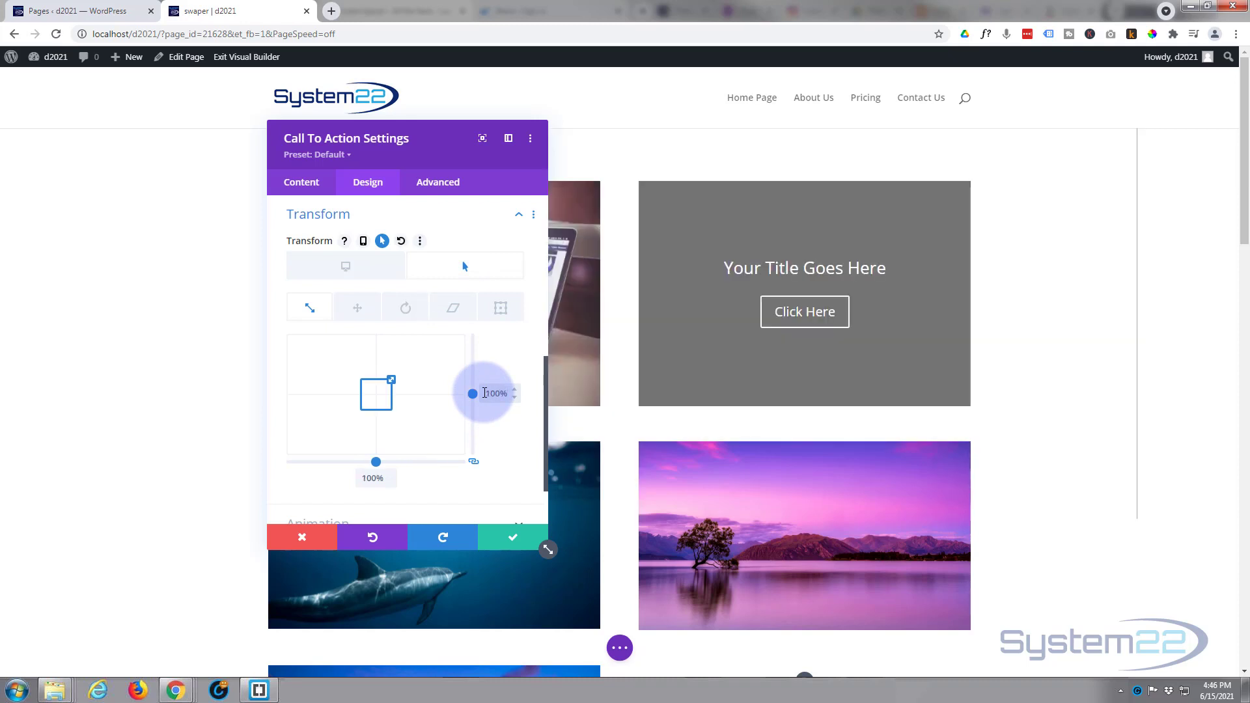
pyautogui.click(346, 268)
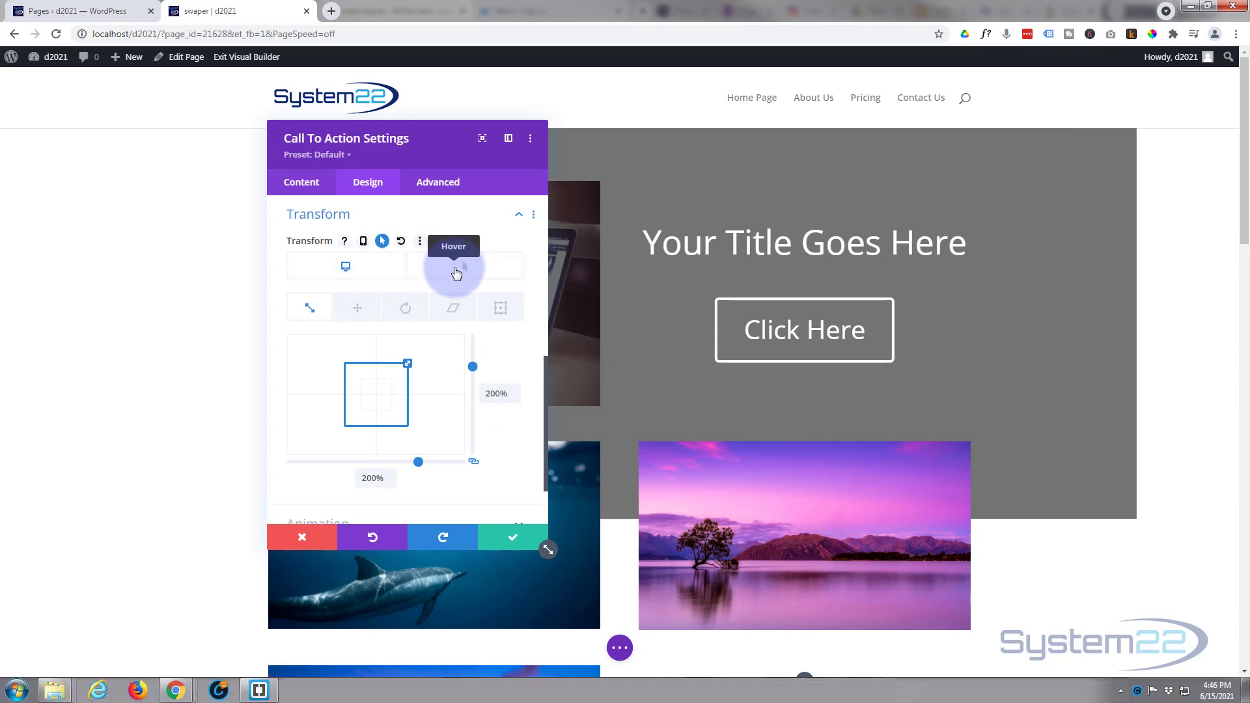
pyautogui.click(455, 273)
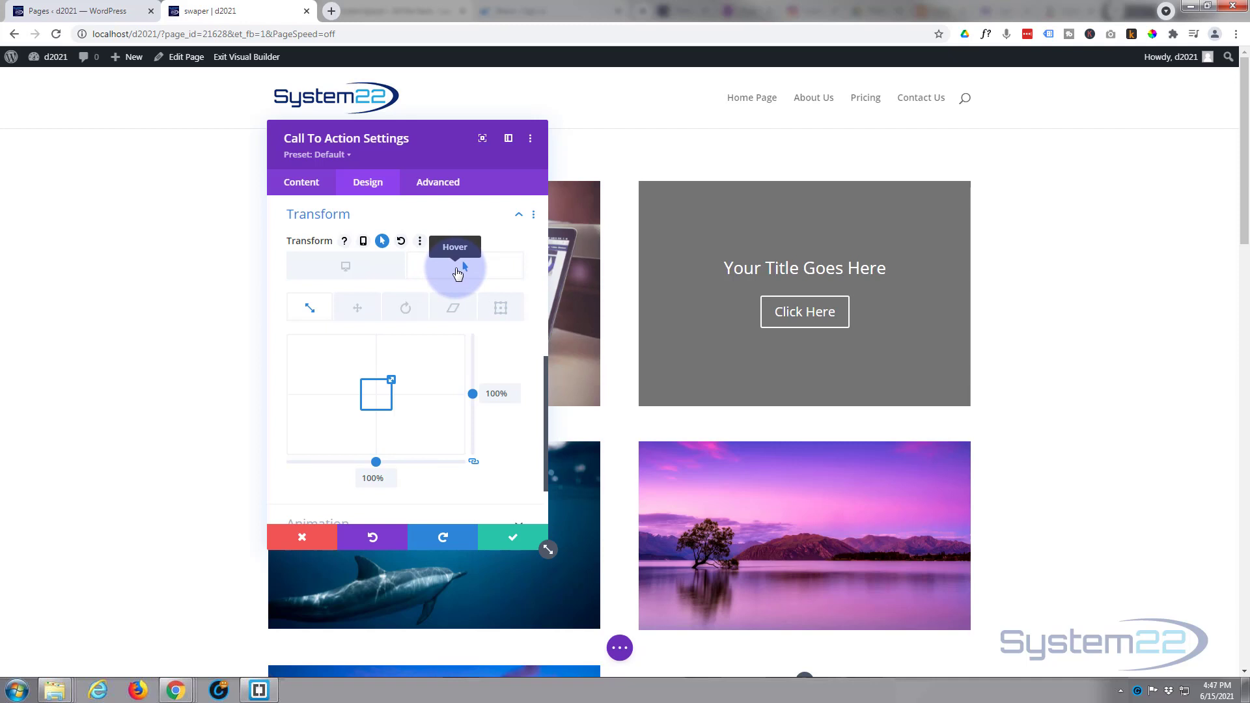
# Step: Set the Transform Rotate Z to 180deg normally and 0deg on hover
pyautogui.click(411, 309)
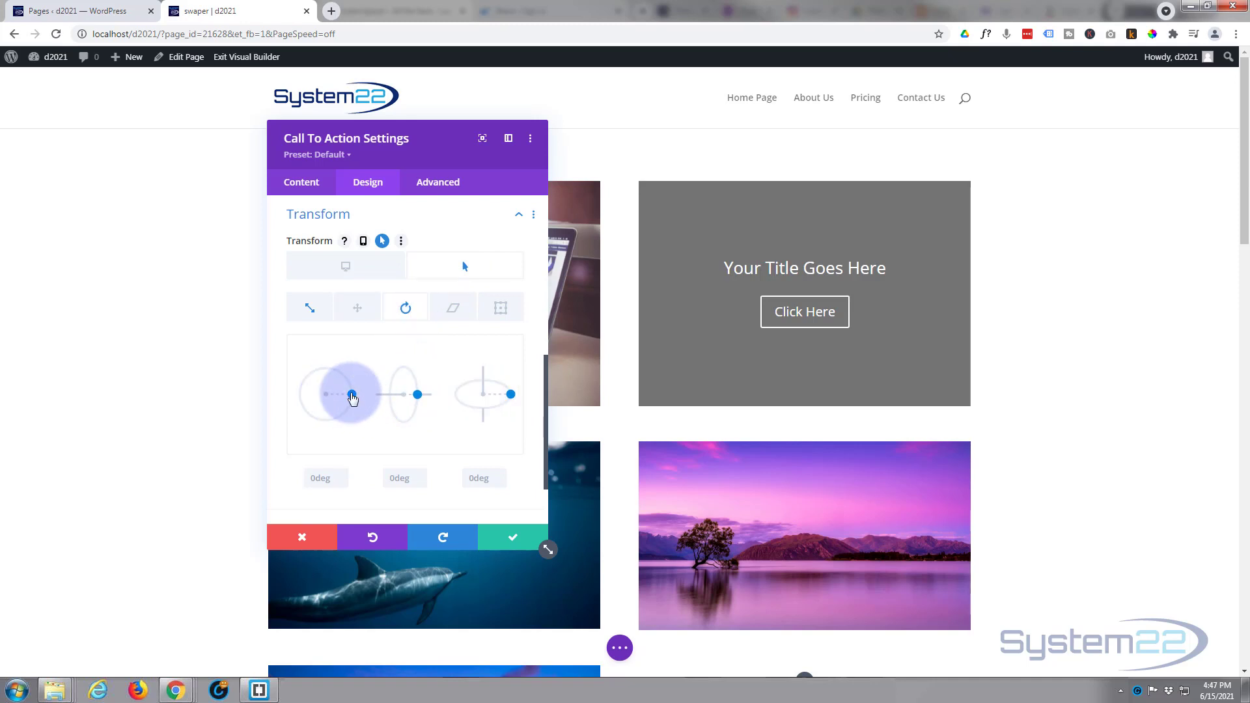
pyautogui.moveTo(353, 394); pyautogui.dragTo(294, 401)
pyautogui.click(362, 260)
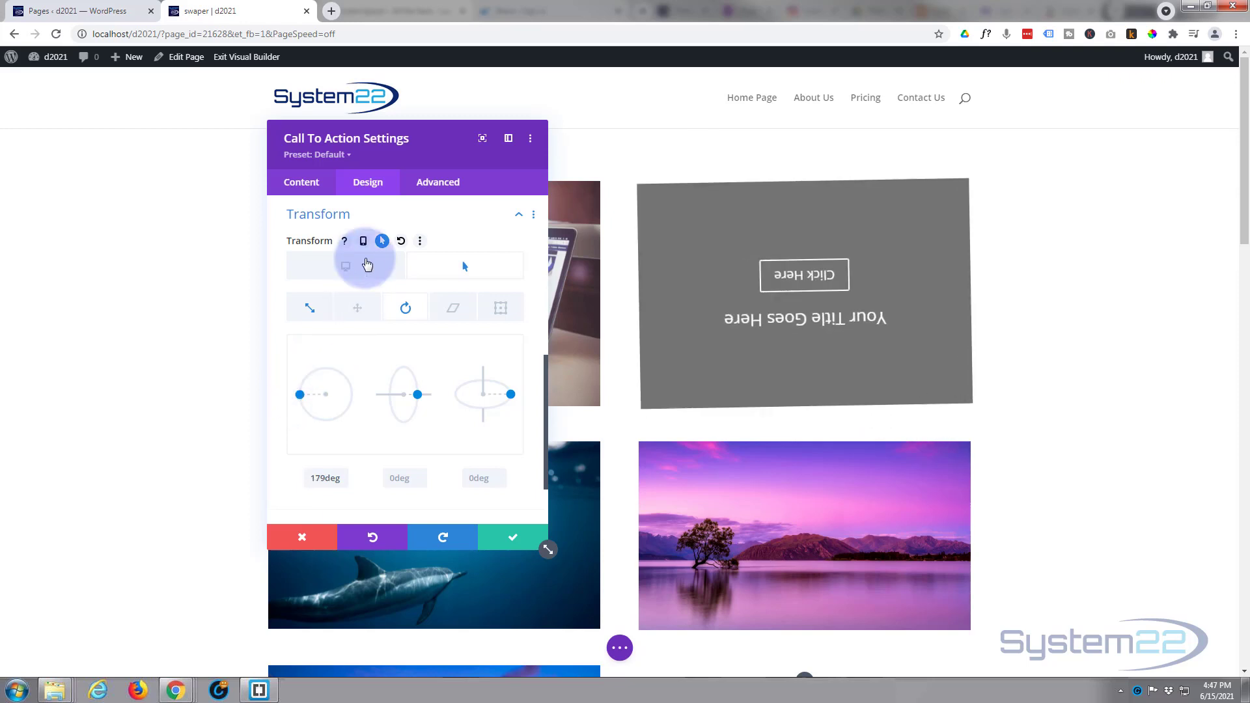
pyautogui.click(449, 261)
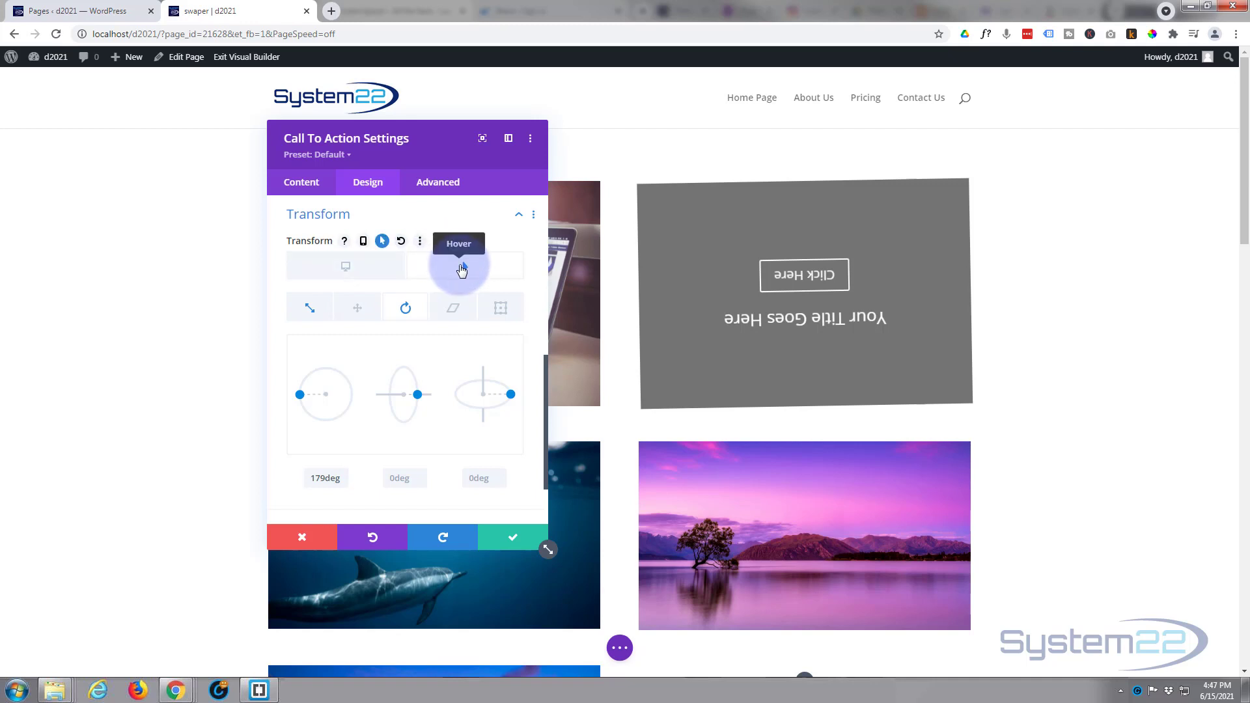
pyautogui.moveTo(307, 375); pyautogui.dragTo(352, 394)
pyautogui.click(343, 272)
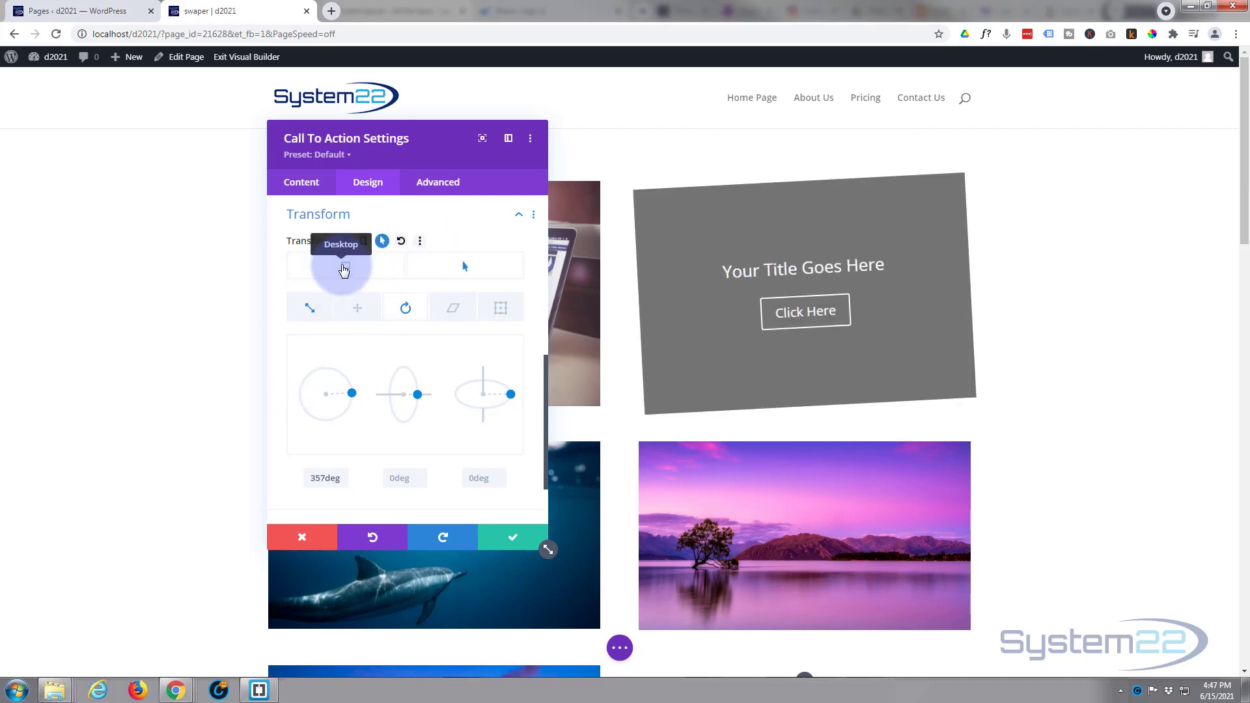
pyautogui.moveTo(350, 391); pyautogui.dragTo(298, 400)
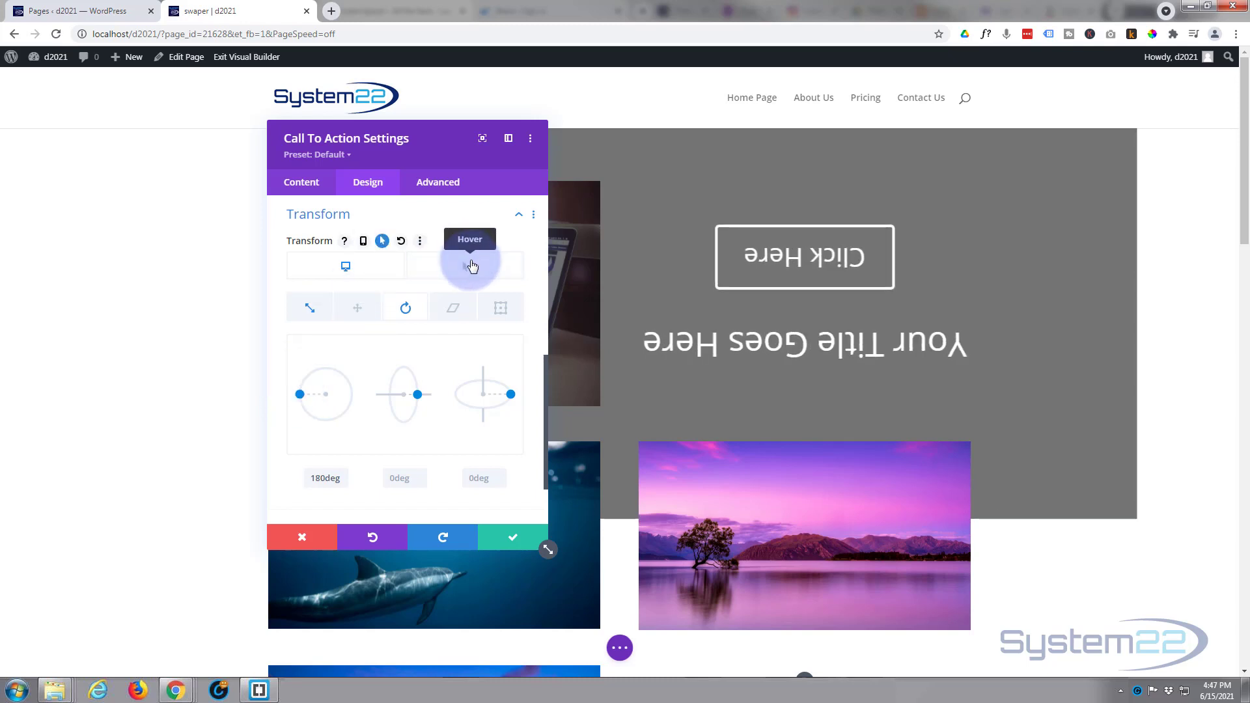
pyautogui.click(472, 265)
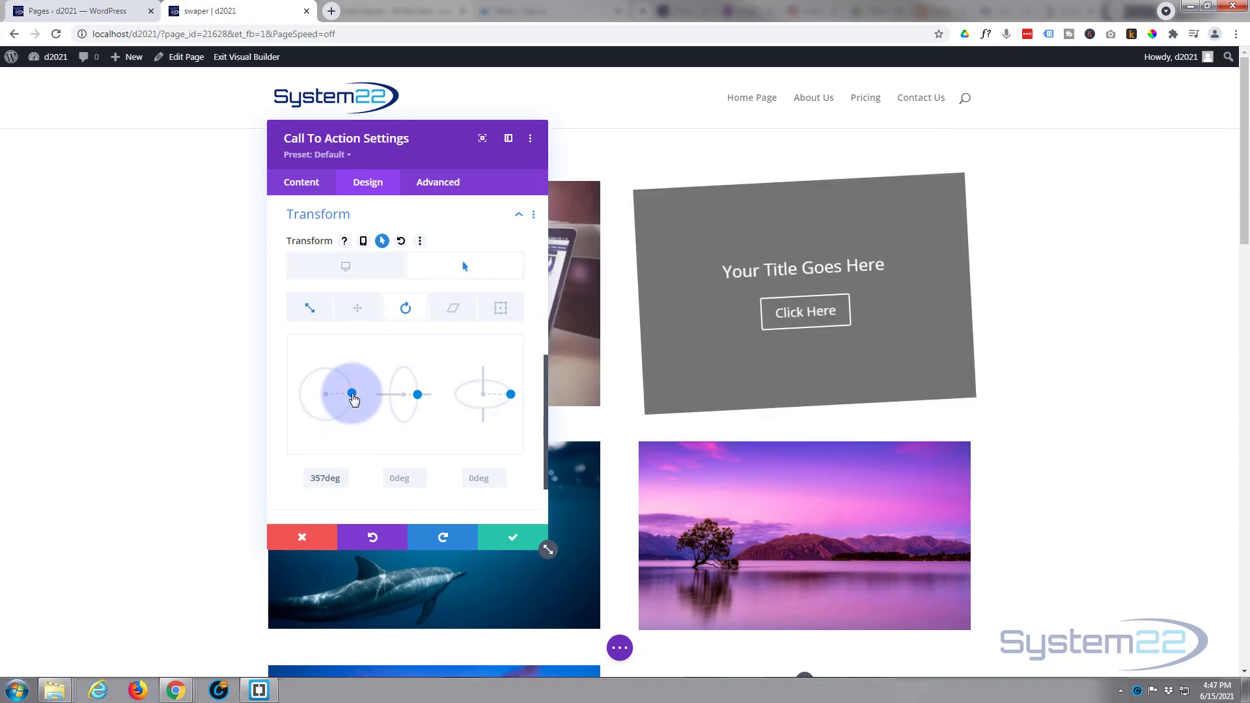
pyautogui.moveTo(353, 398); pyautogui.dragTo(352, 399)
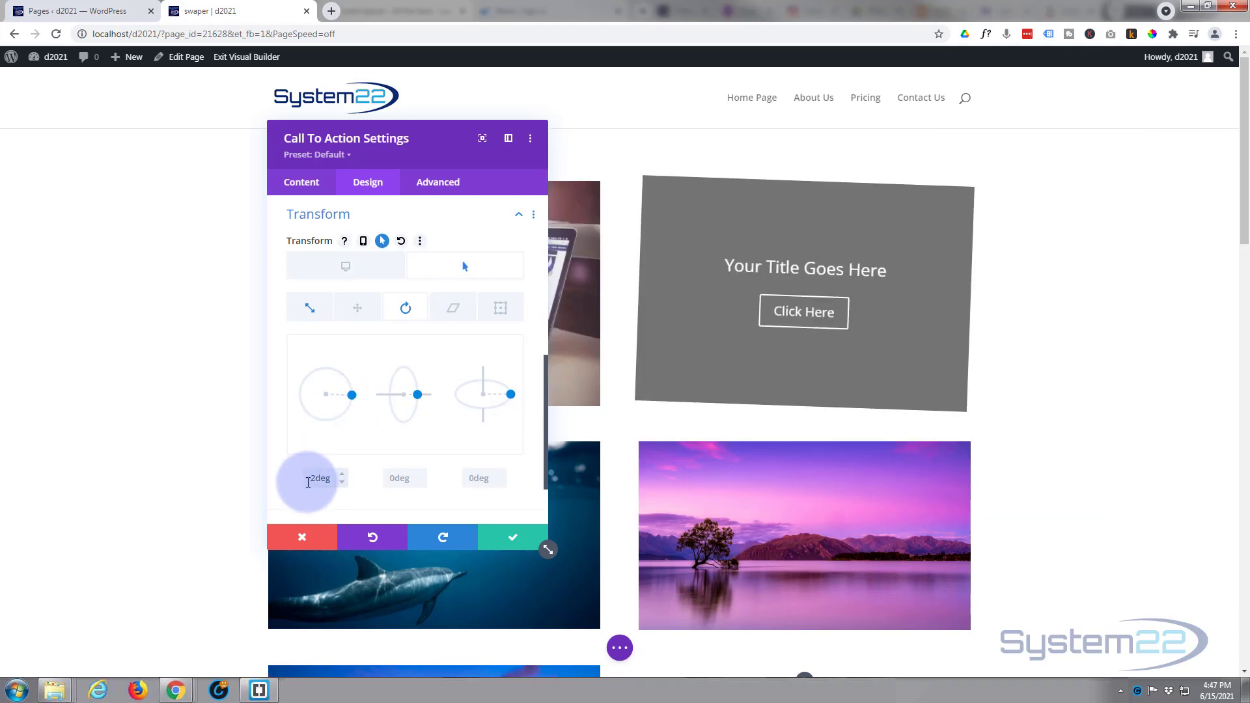
pyautogui.click(344, 485)
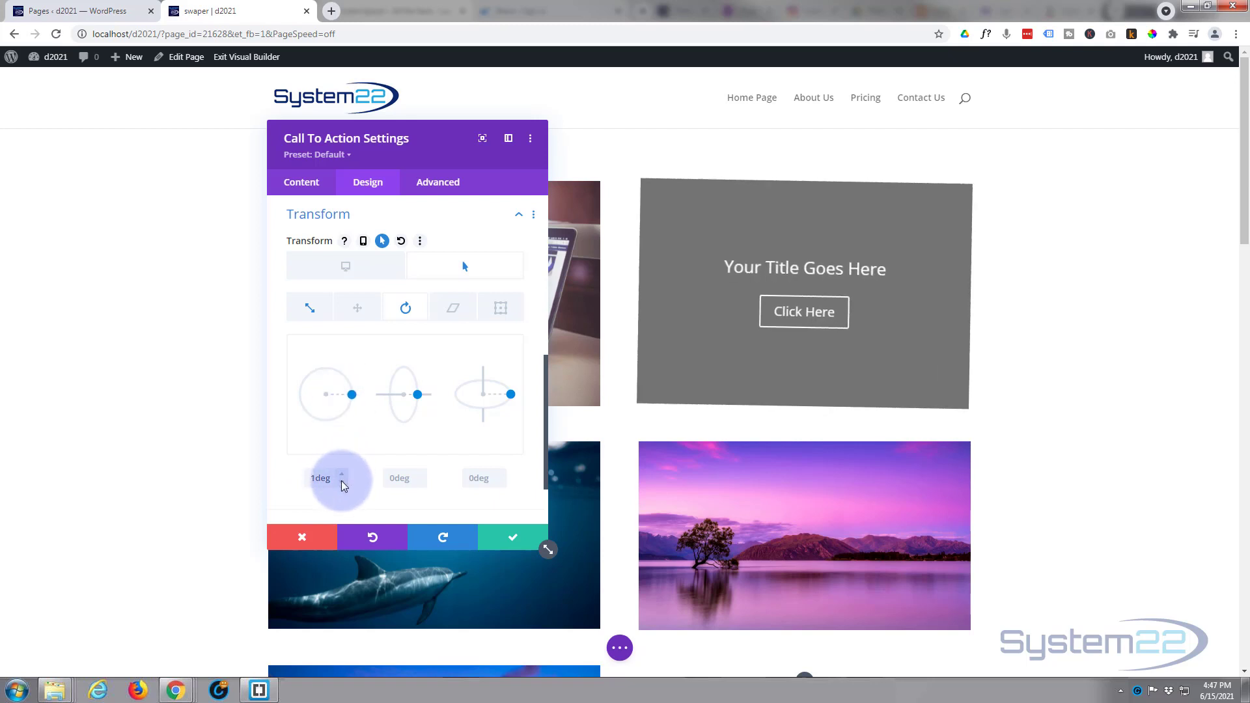
pyautogui.click(343, 485)
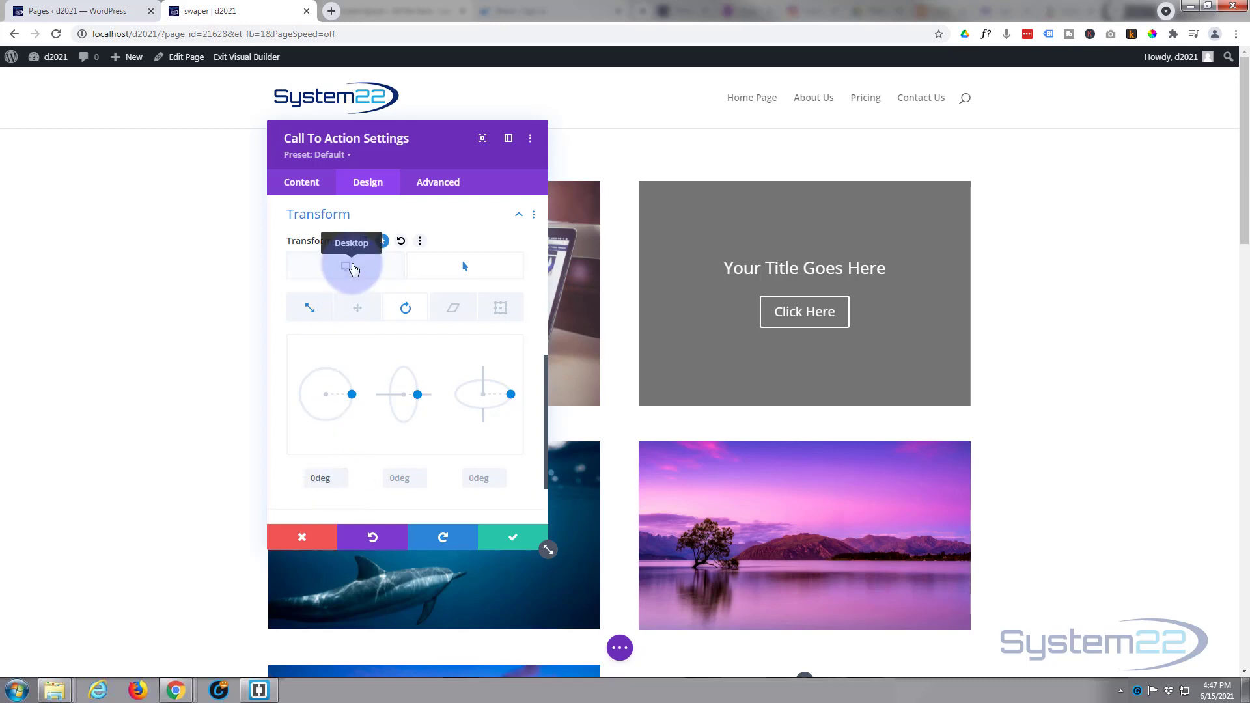
pyautogui.click(350, 267)
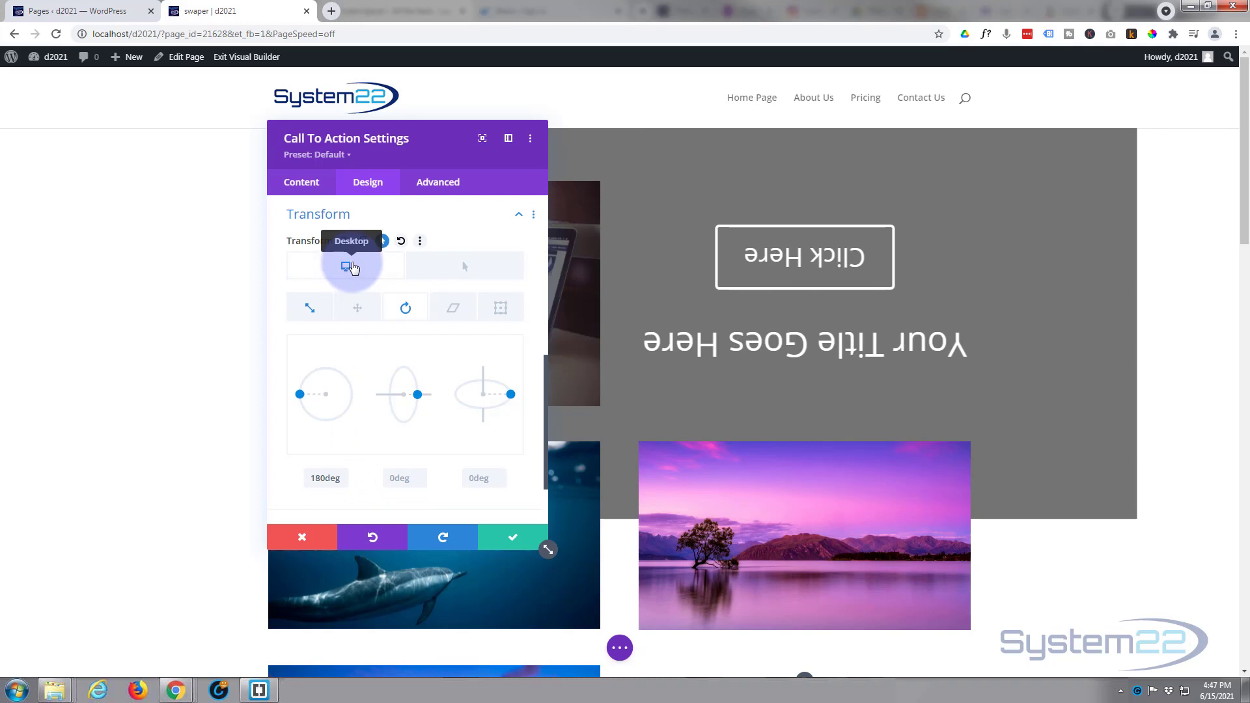
# Step: Enable hover options for Filters opacity and set the normal opacity to 0%
pyautogui.click(391, 220)
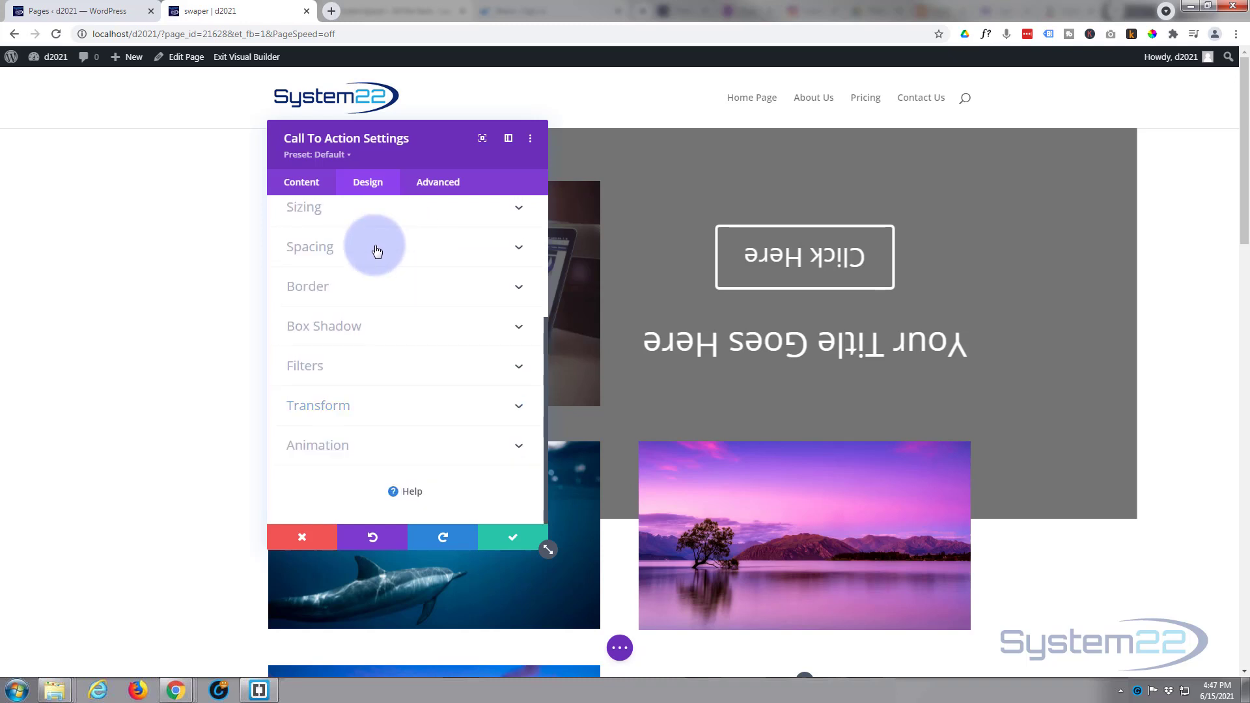
pyautogui.click(339, 369)
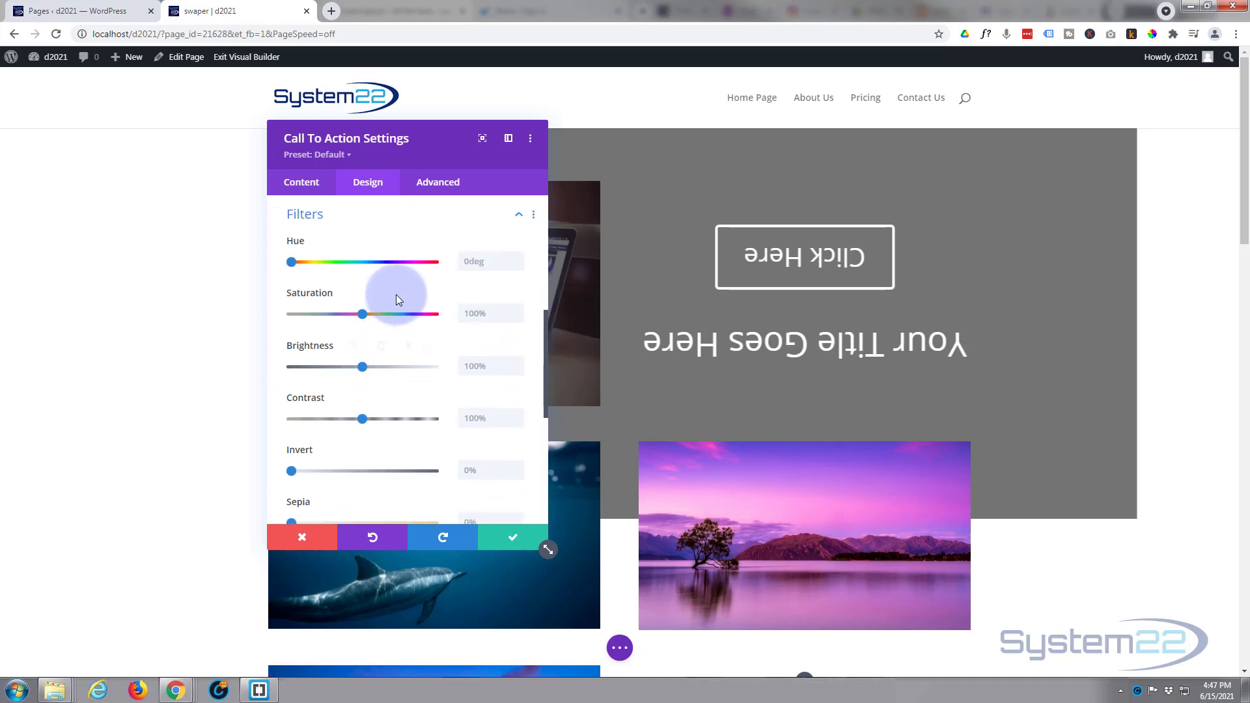
pyautogui.scroll(-4, 396, 299)
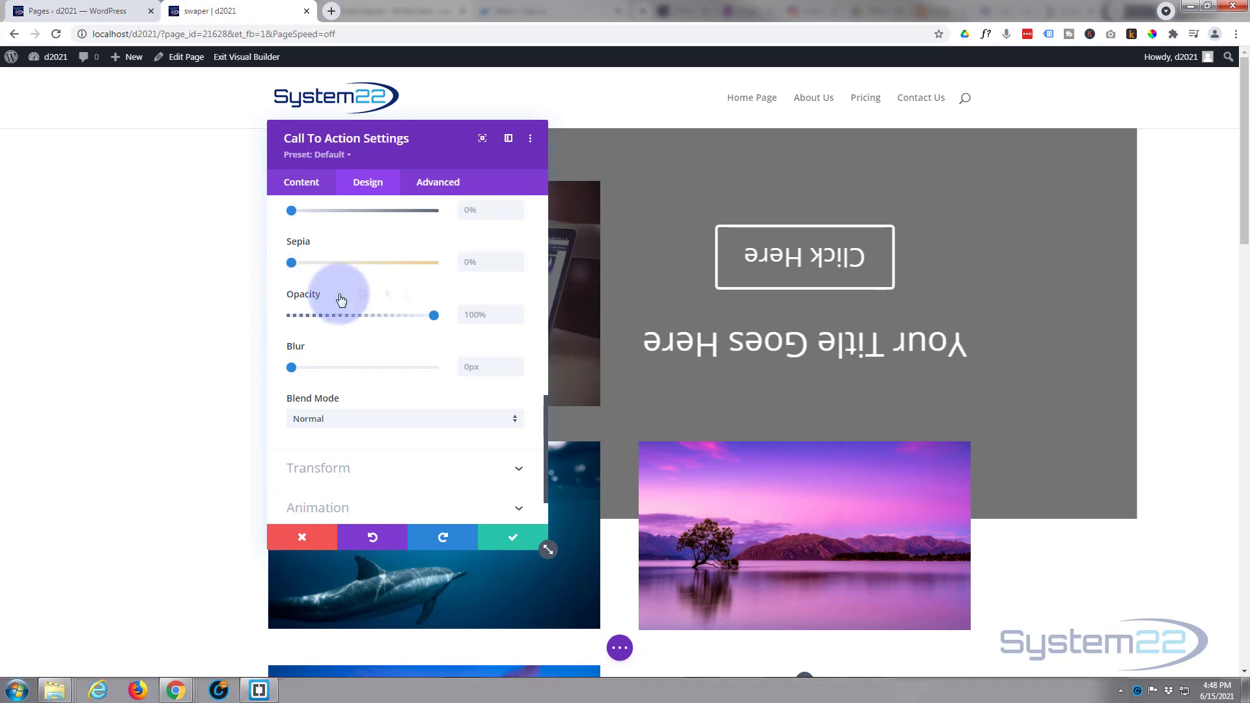
pyautogui.click(369, 297)
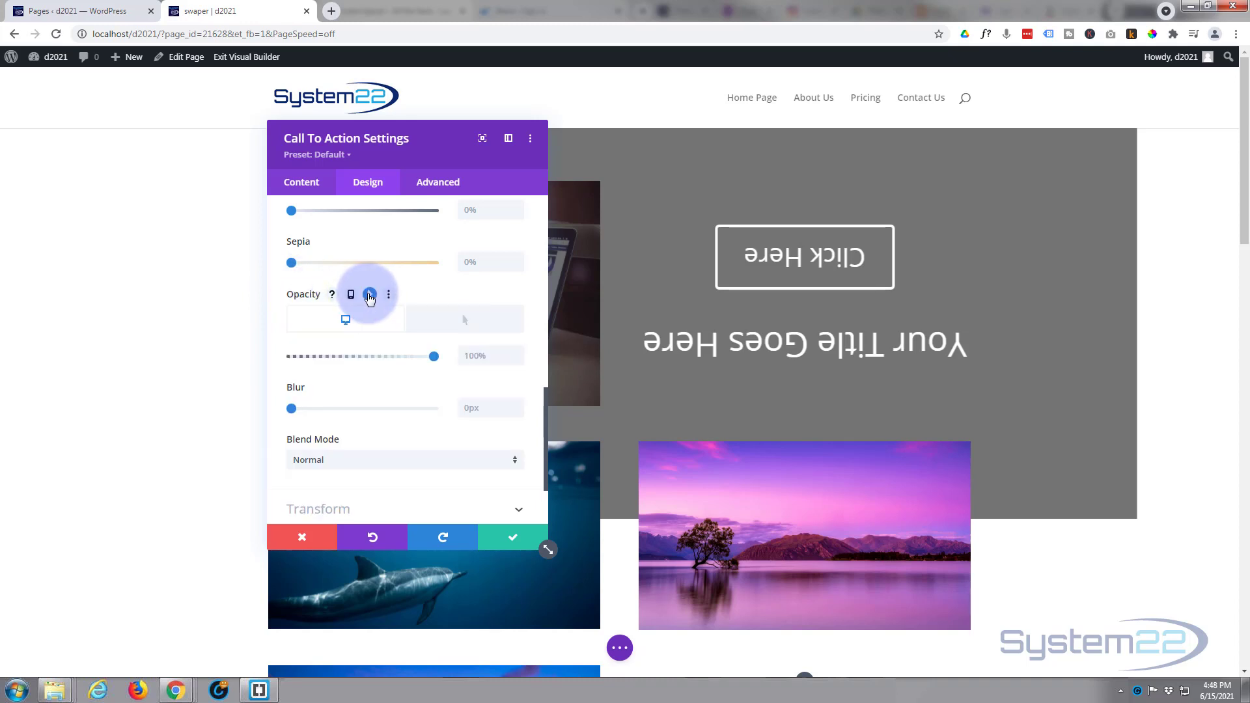
pyautogui.click(352, 319)
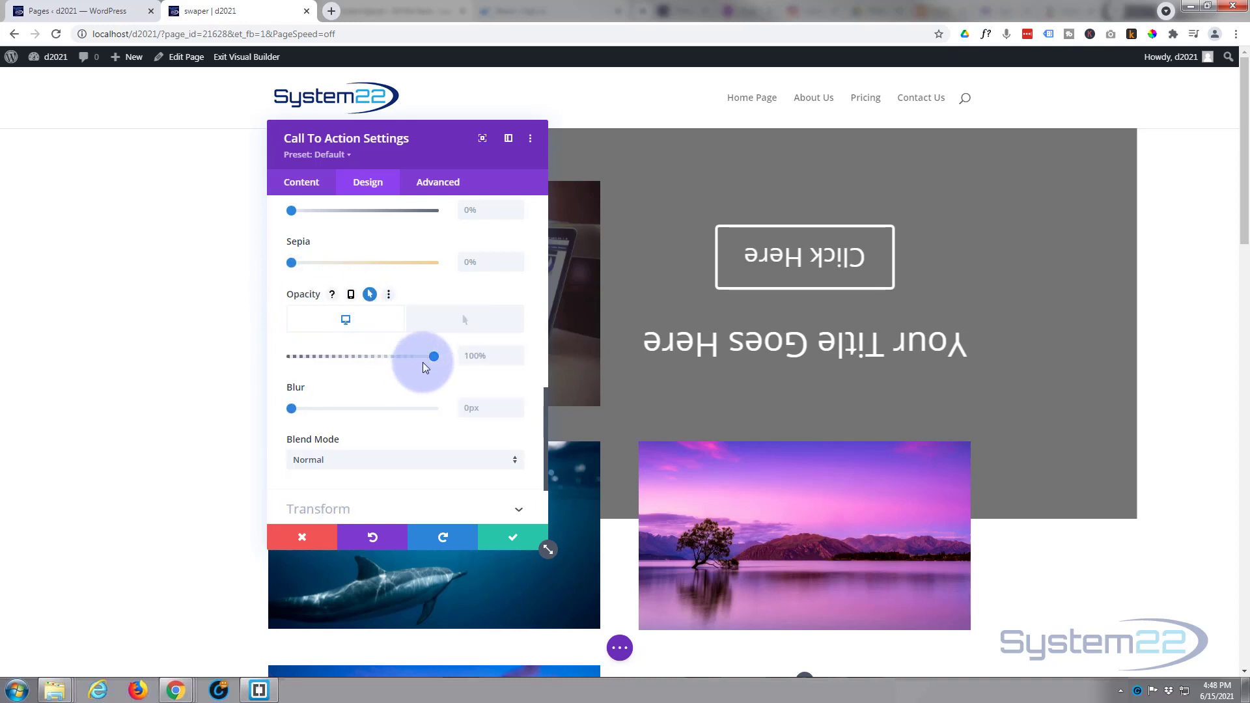
pyautogui.click(433, 357)
pyautogui.moveTo(352, 361); pyautogui.dragTo(271, 362)
# Step: Set the hover opacity to 100% and compare it against the 0% normal state
pyautogui.click(462, 326)
pyautogui.moveTo(291, 356); pyautogui.dragTo(446, 355)
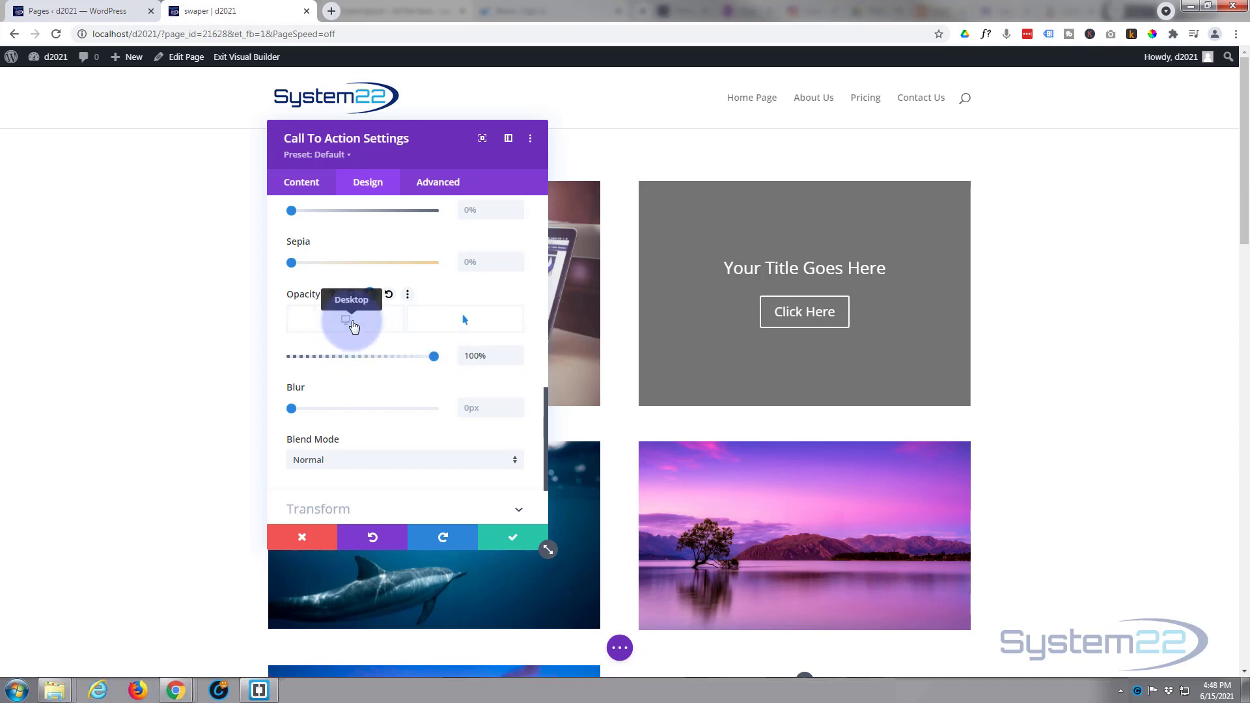
pyautogui.click(353, 326)
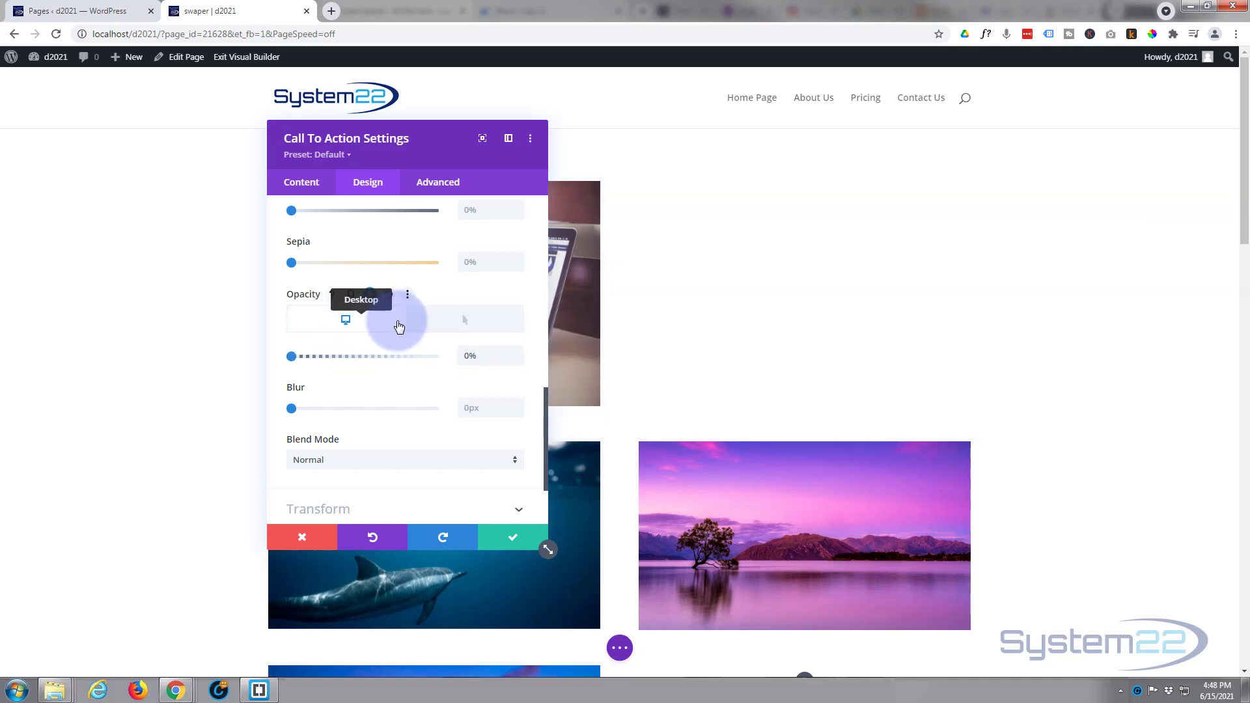
pyautogui.click(465, 325)
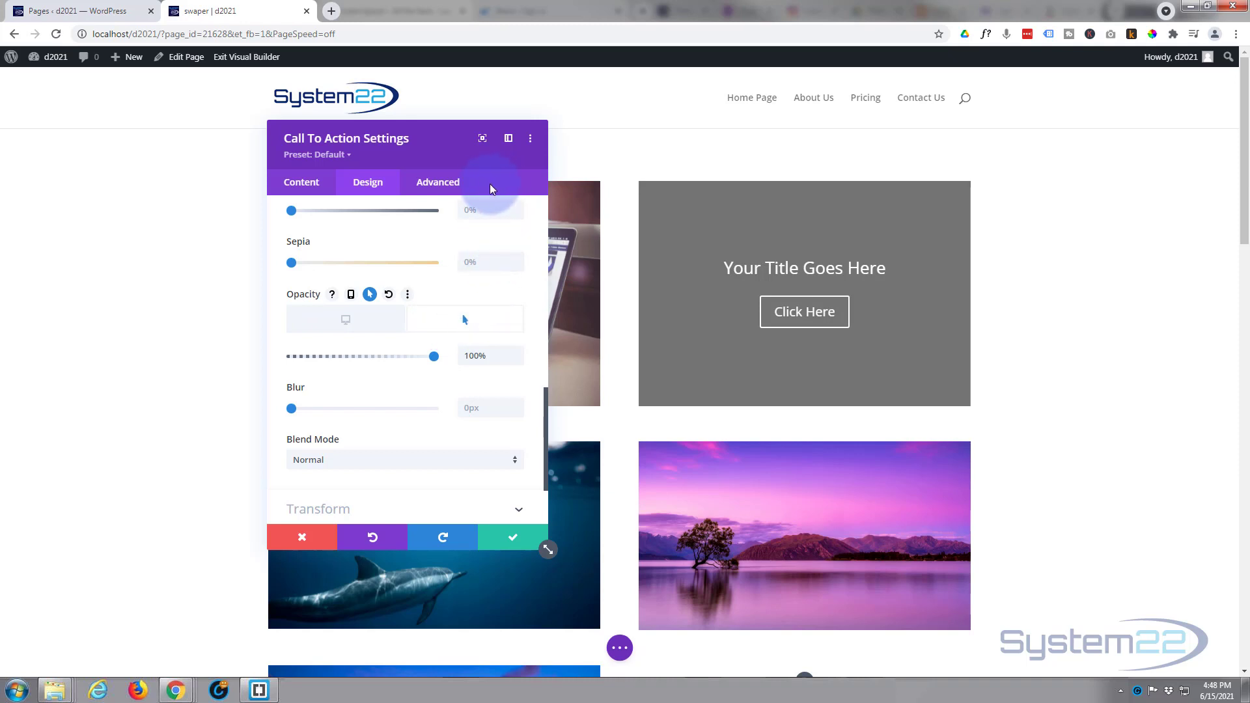
# Step: Set the Transition Duration to 1000ms and the Transition Speed Curve to Ease-In-Out
pyautogui.click(446, 188)
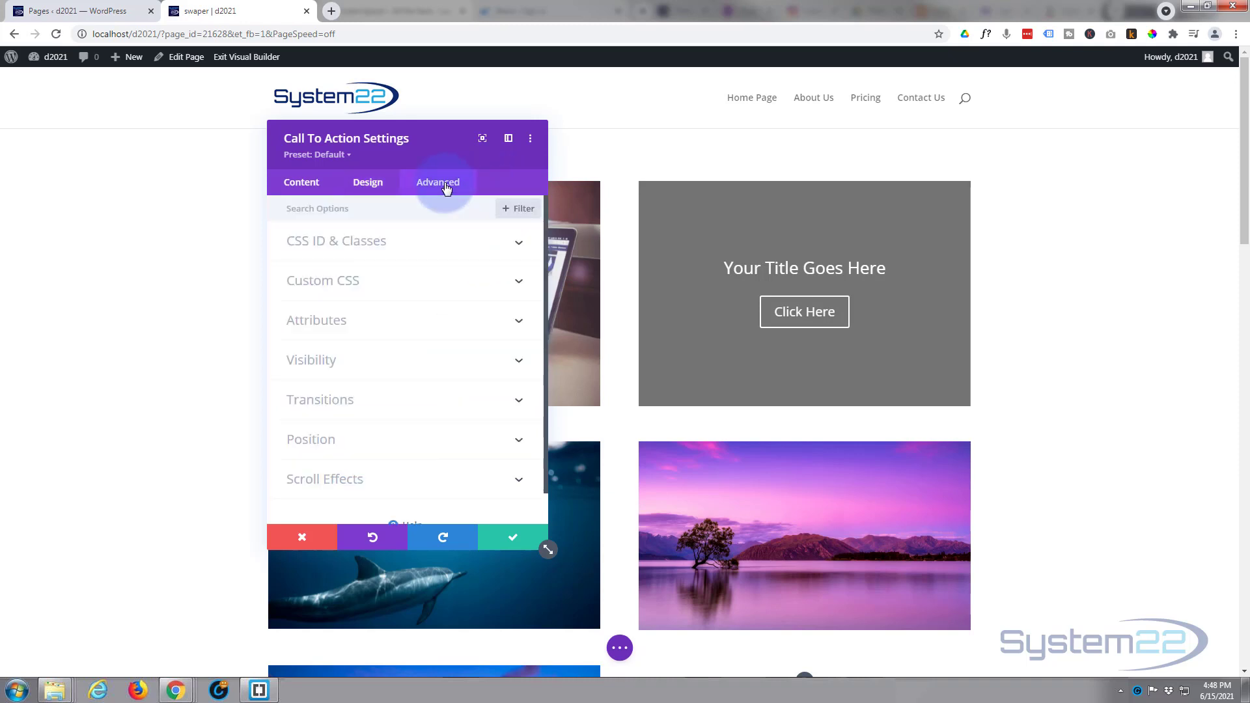
pyautogui.click(419, 402)
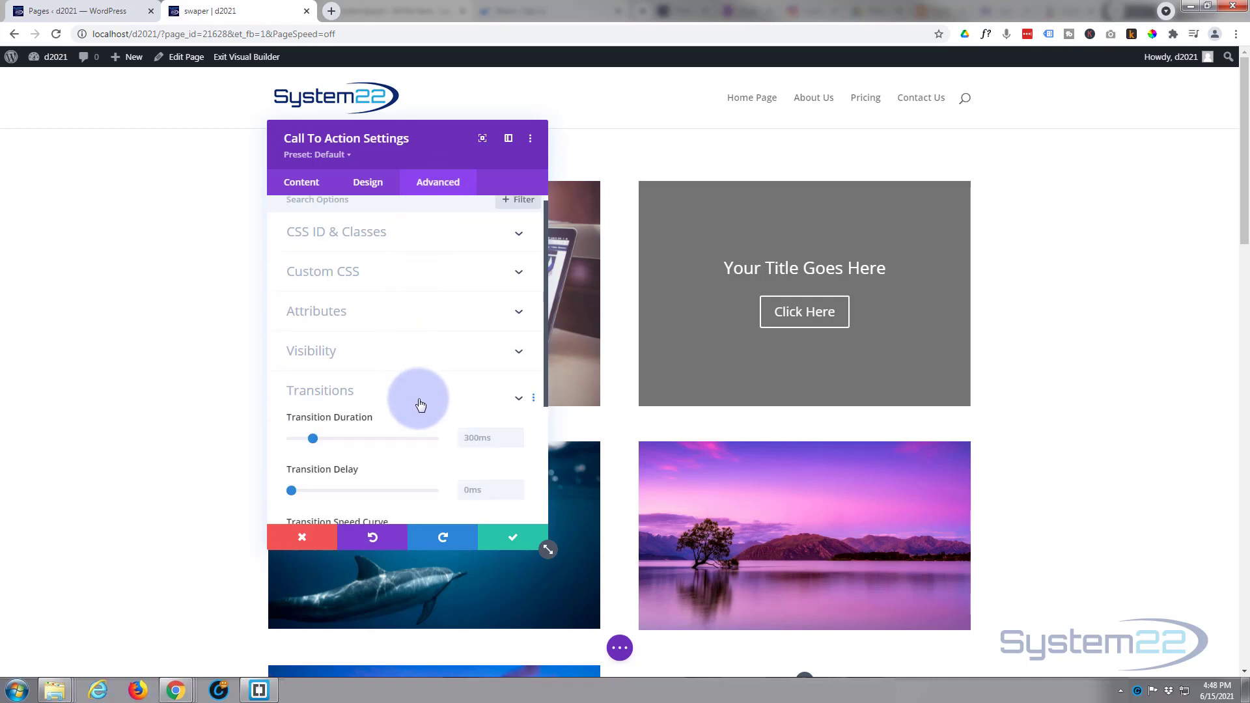
pyautogui.moveTo(301, 245)
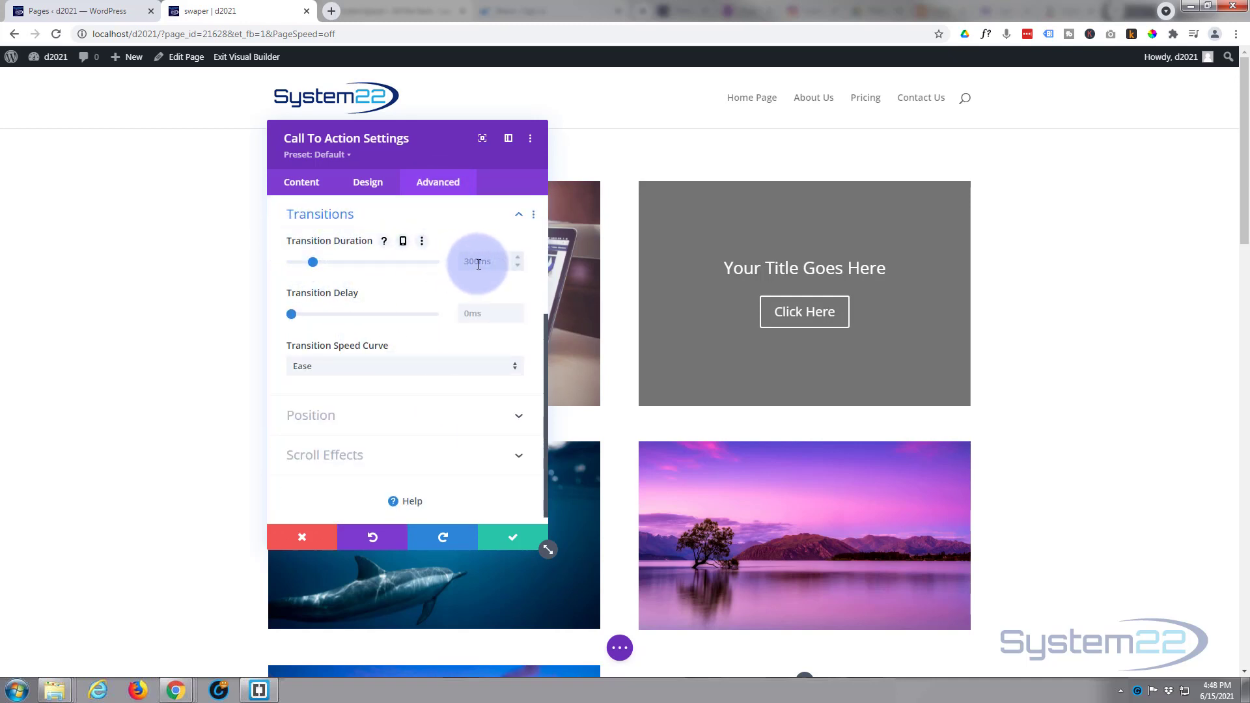
pyautogui.moveTo(312, 261); pyautogui.dragTo(365, 262)
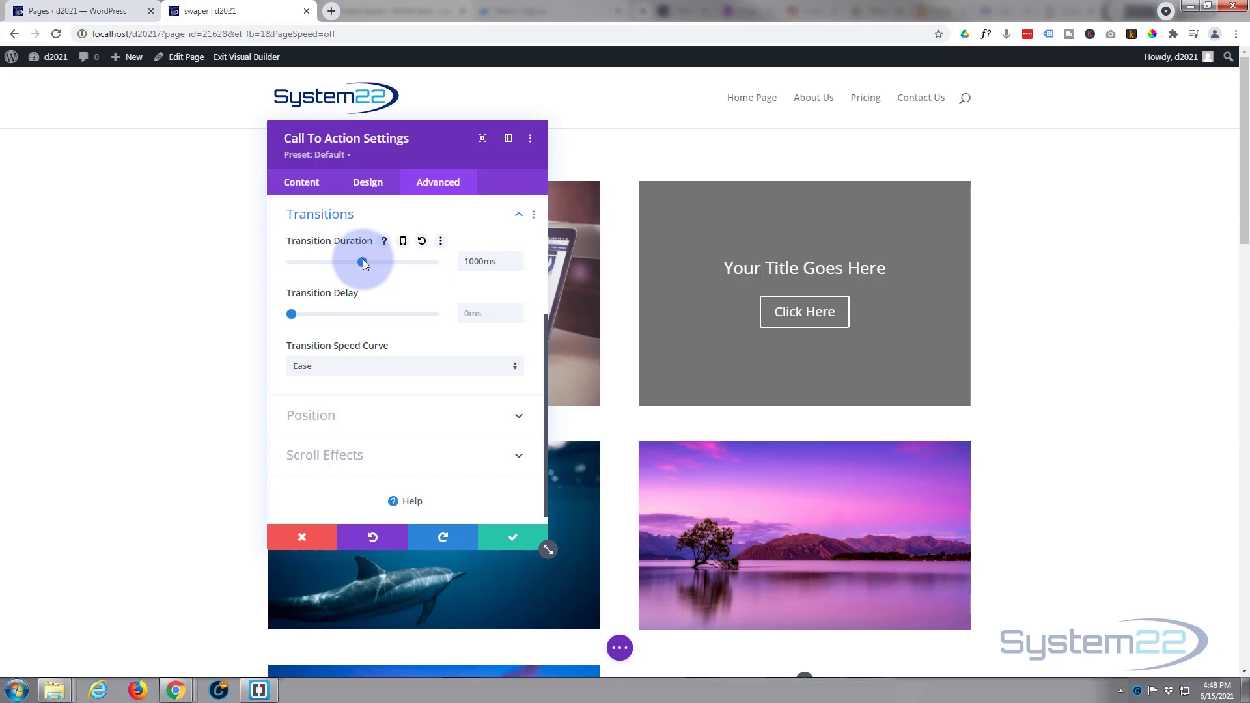
pyautogui.click(497, 260)
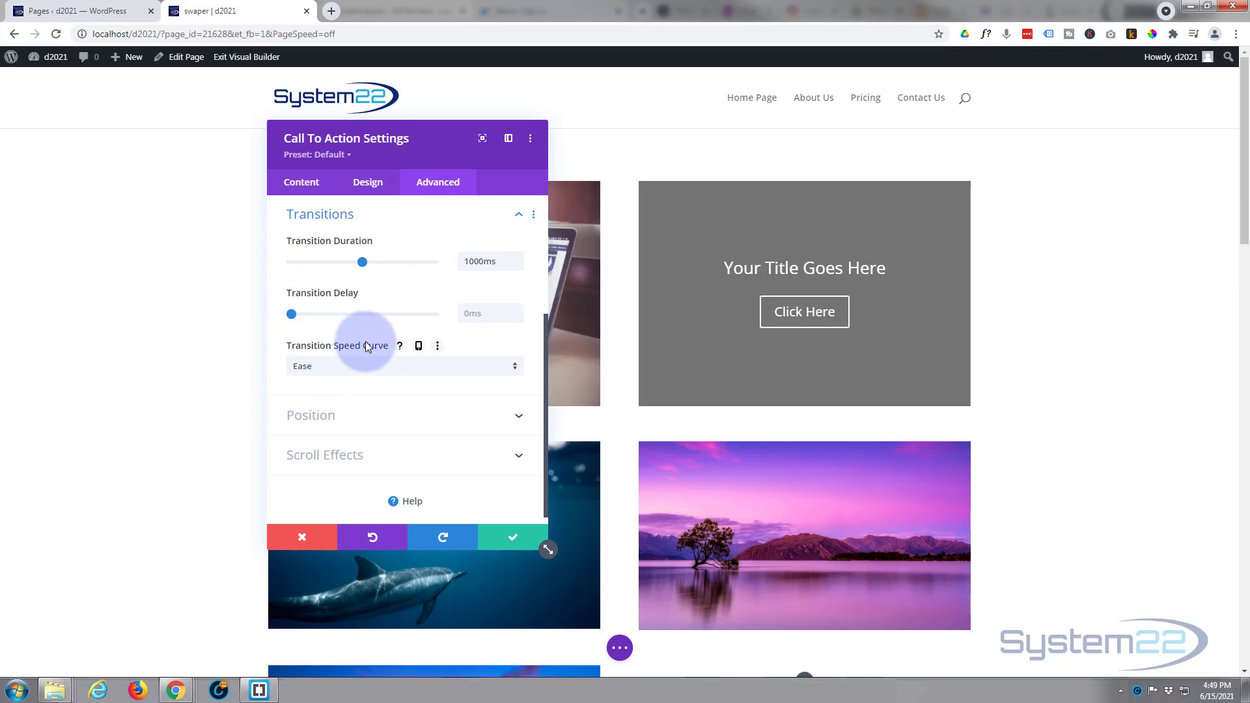
pyautogui.click(357, 368)
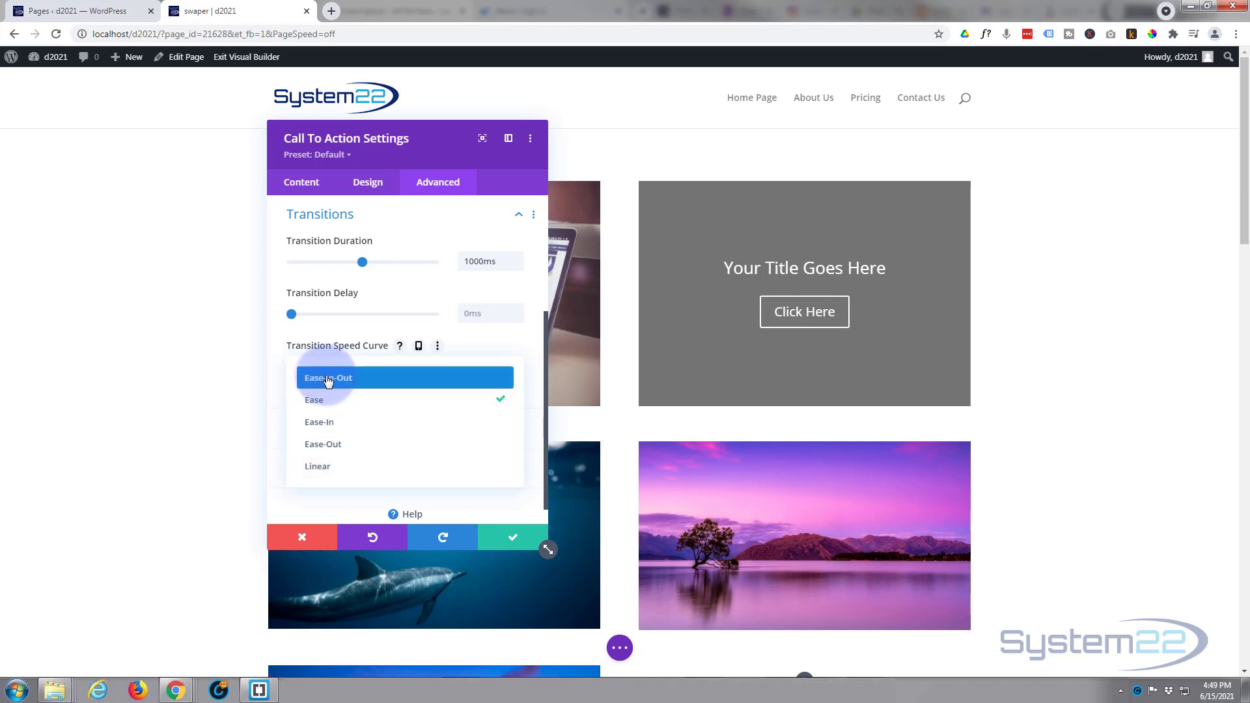
pyautogui.click(330, 379)
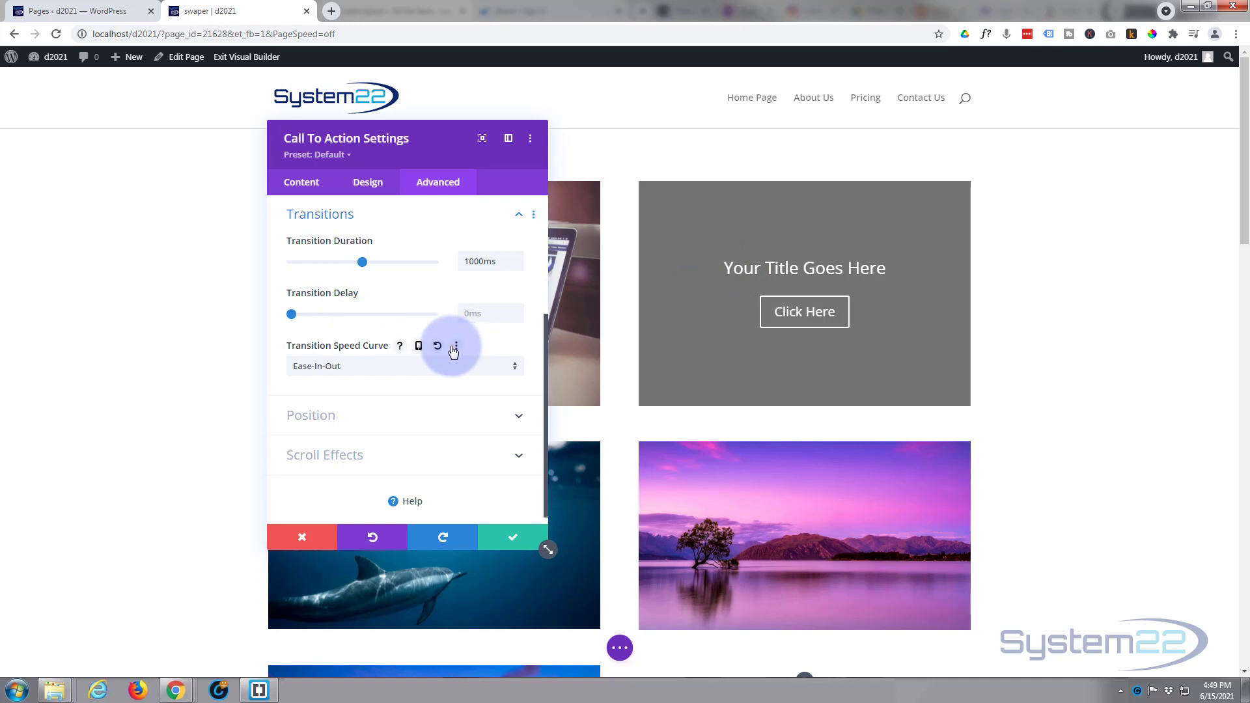
# Step: Save the call-to-action module, then open the right column's Background image options in Row Settings
pyautogui.click(513, 539)
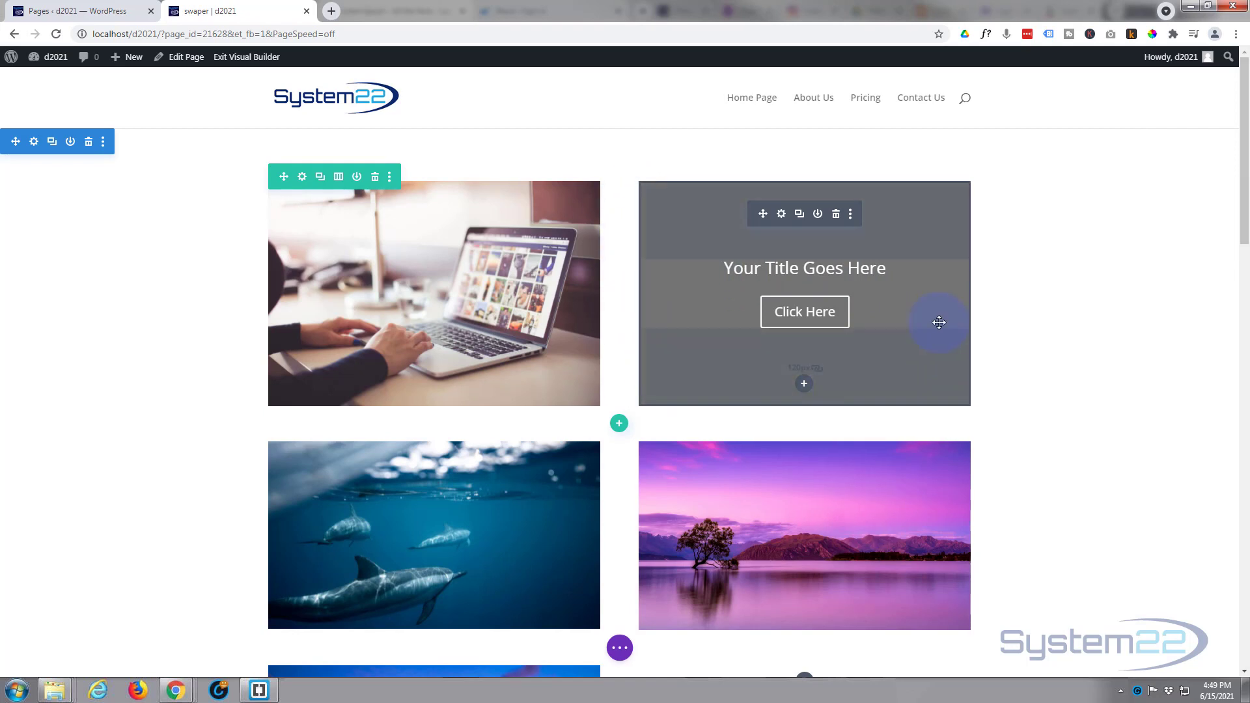
pyautogui.moveTo(763, 214); pyautogui.dragTo(339, 181)
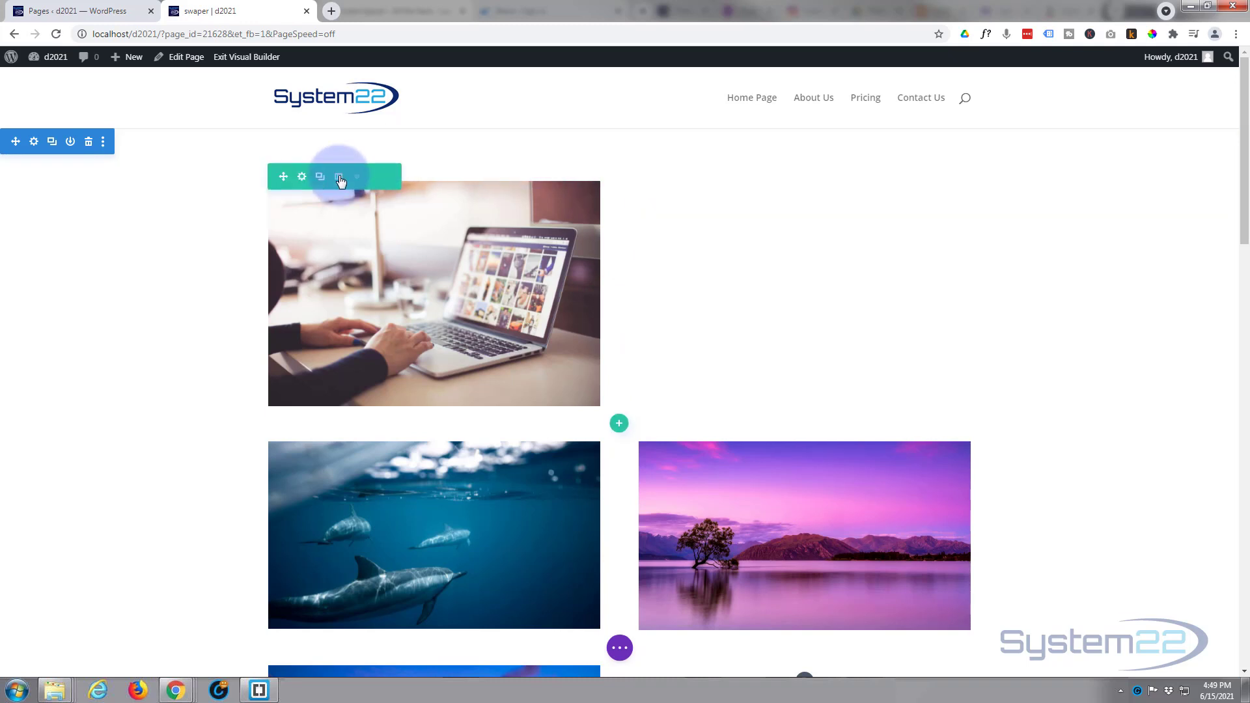
pyautogui.click(300, 178)
pyautogui.moveTo(384, 147); pyautogui.dragTo(165, 153)
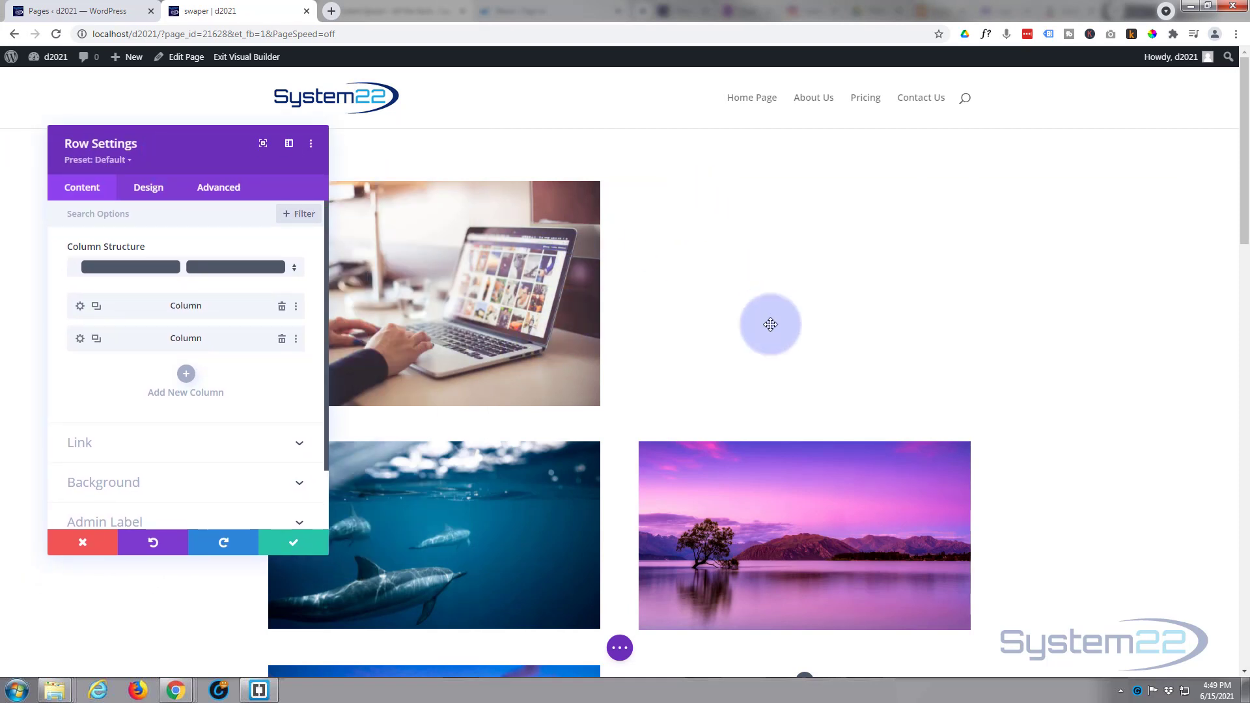
pyautogui.click(80, 339)
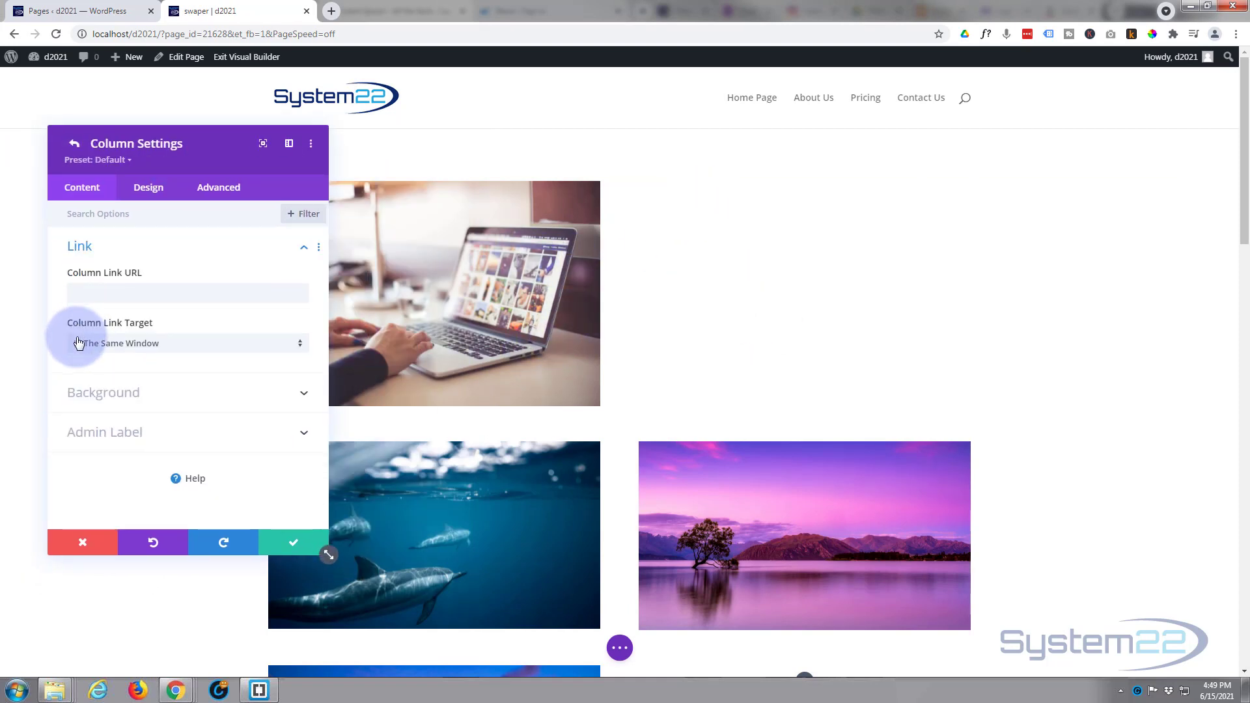
pyautogui.click(155, 395)
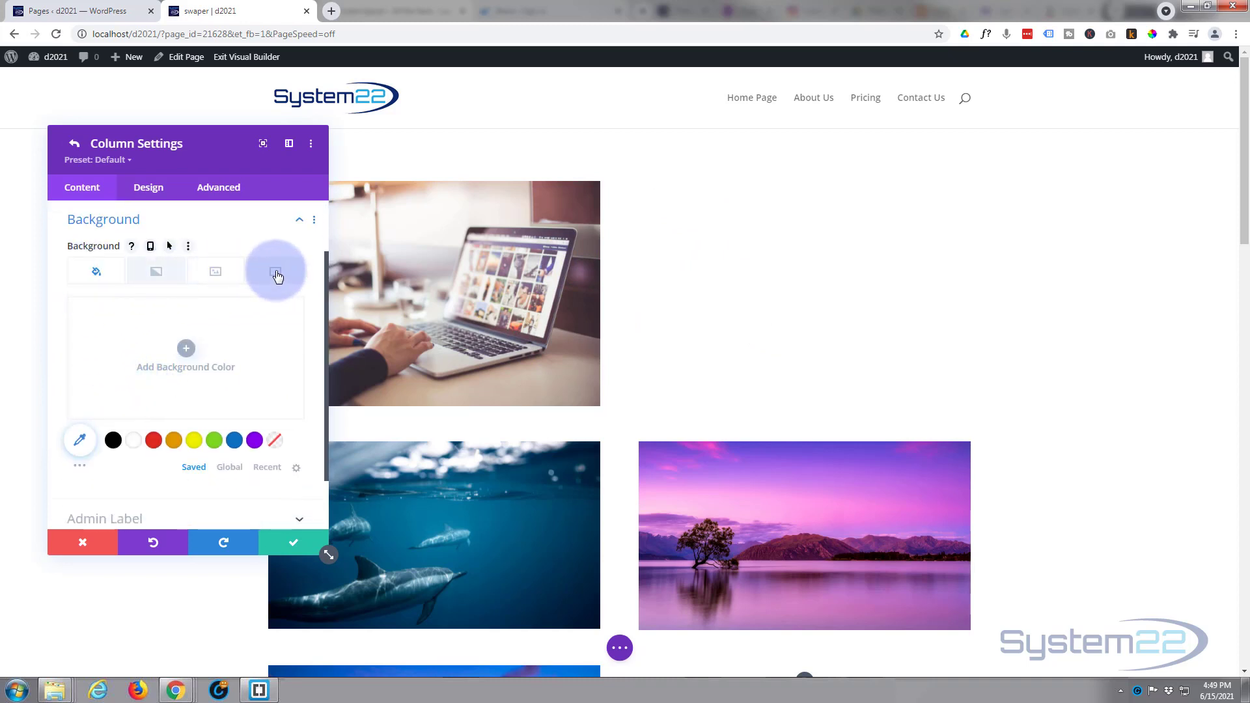
pyautogui.click(217, 273)
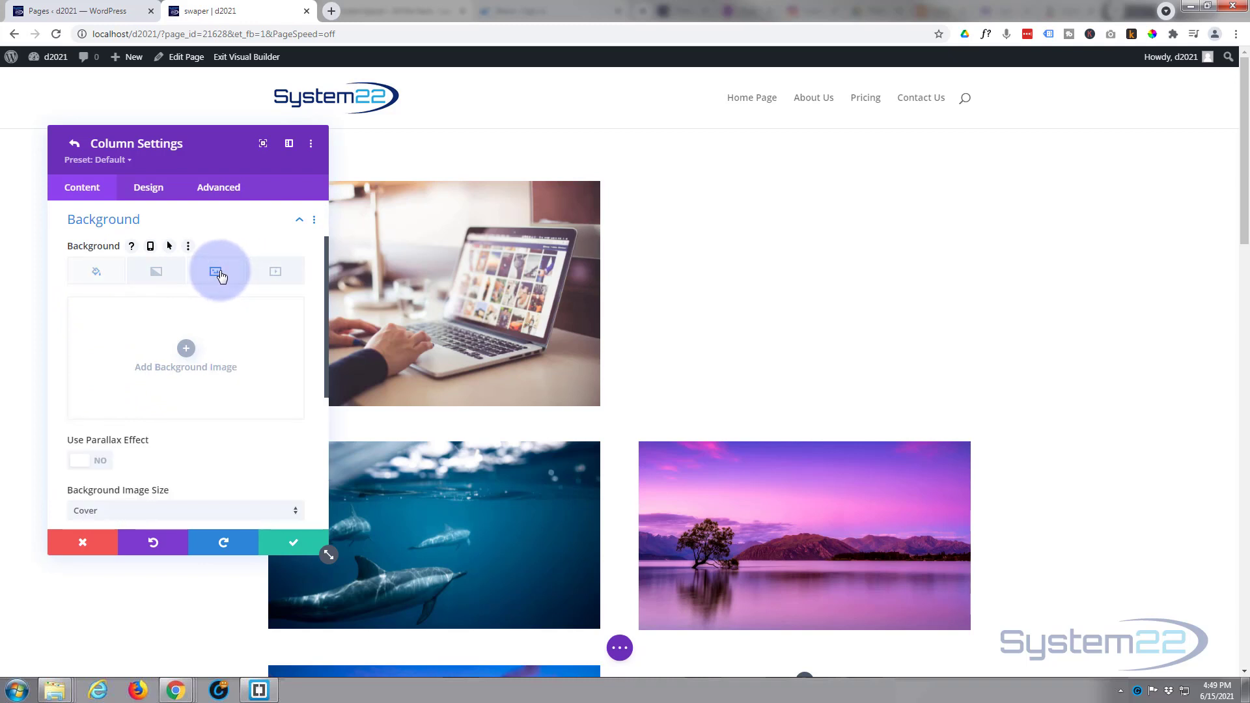
# Step: Set the photo of a hand holding a card at a laptop as the column background
pyautogui.click(185, 350)
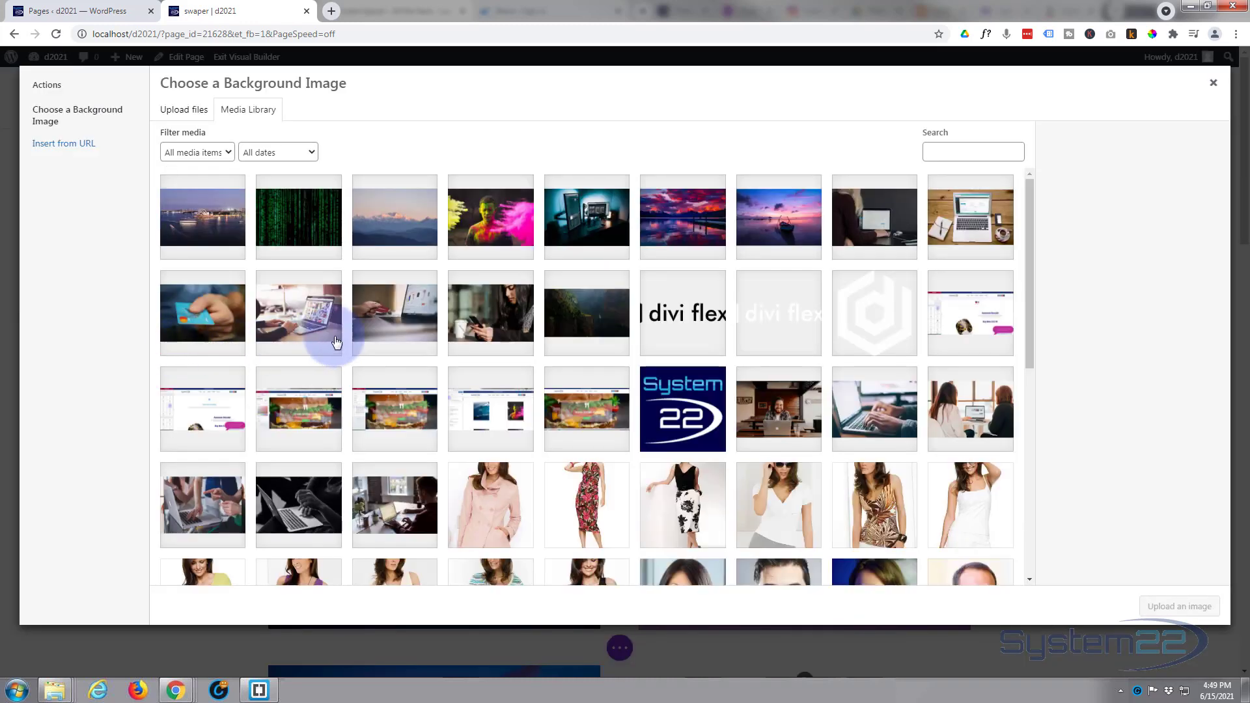
pyautogui.click(373, 324)
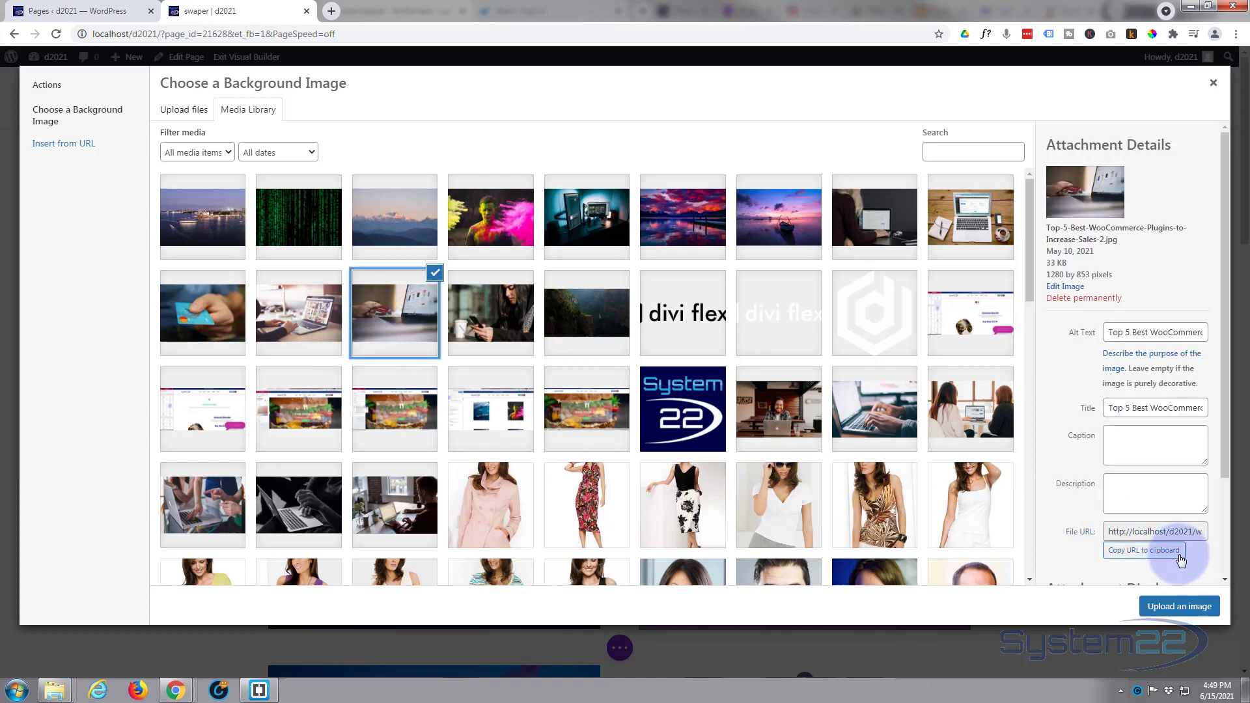
pyautogui.click(1179, 606)
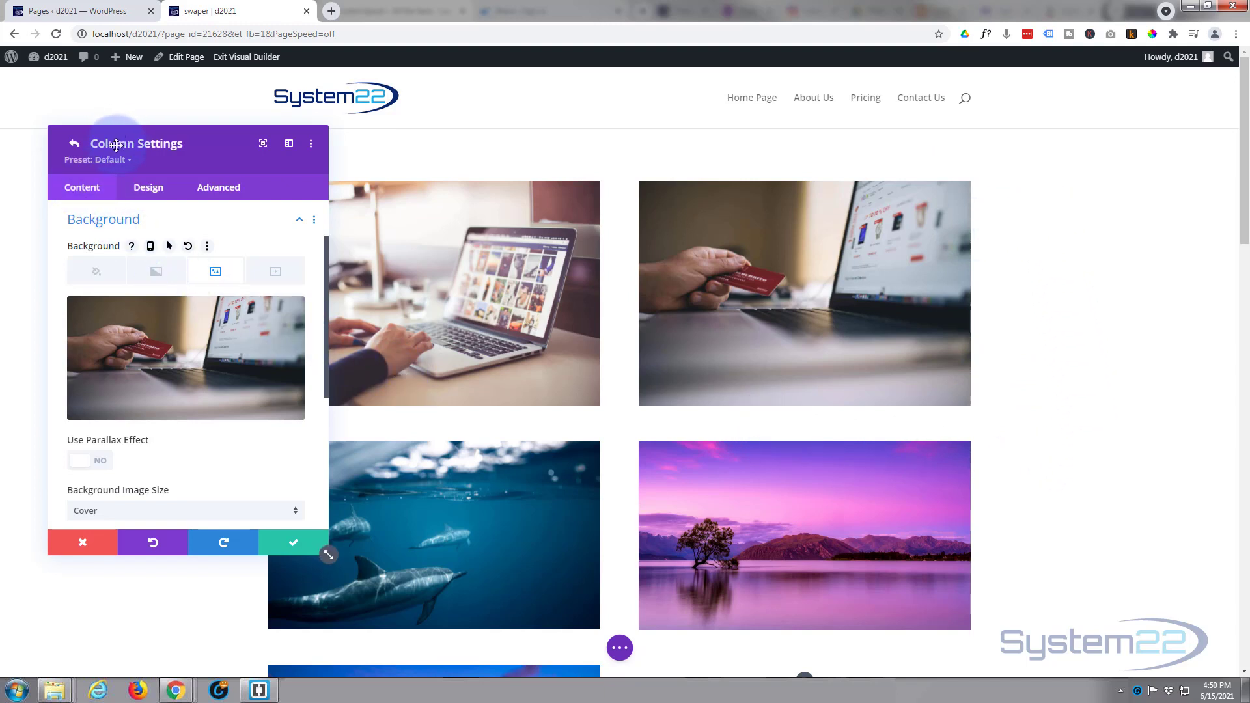
# Step: Under Advanced > Visibility, set both Horizontal and Vertical Overflow of the column to Hidden
pyautogui.click(229, 190)
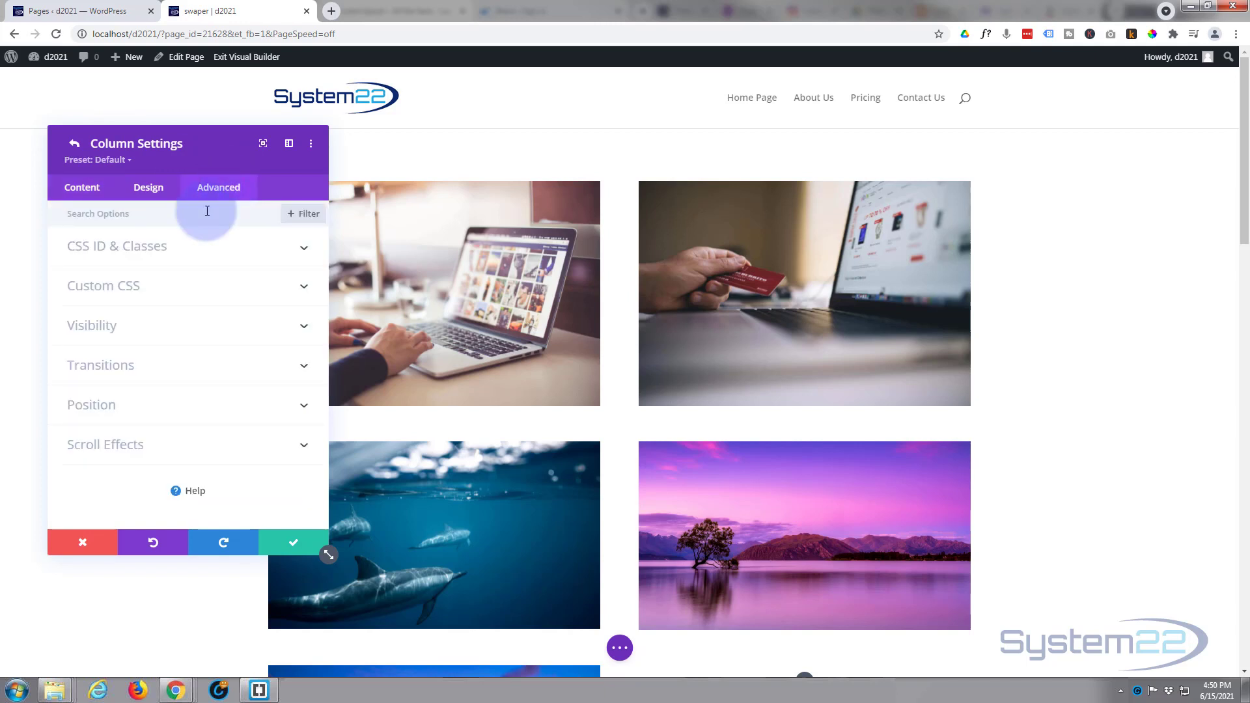
pyautogui.click(170, 326)
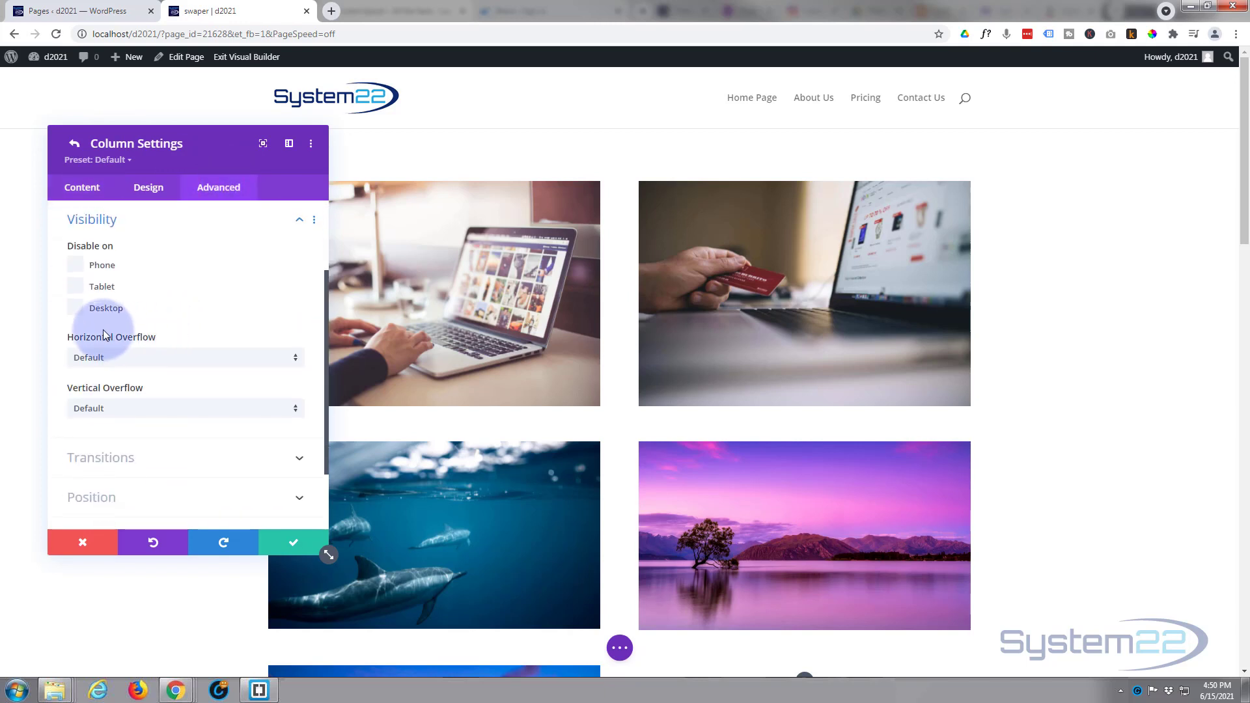
pyautogui.click(131, 361)
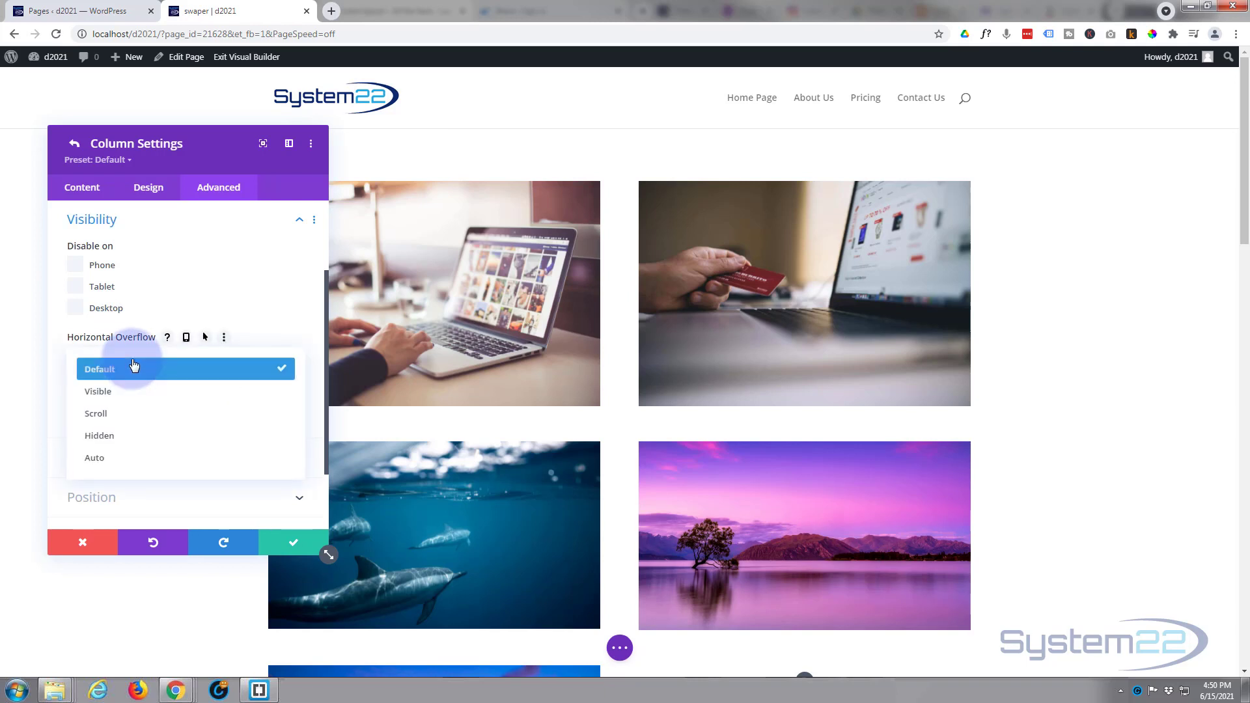
pyautogui.click(120, 440)
pyautogui.click(131, 411)
pyautogui.click(121, 485)
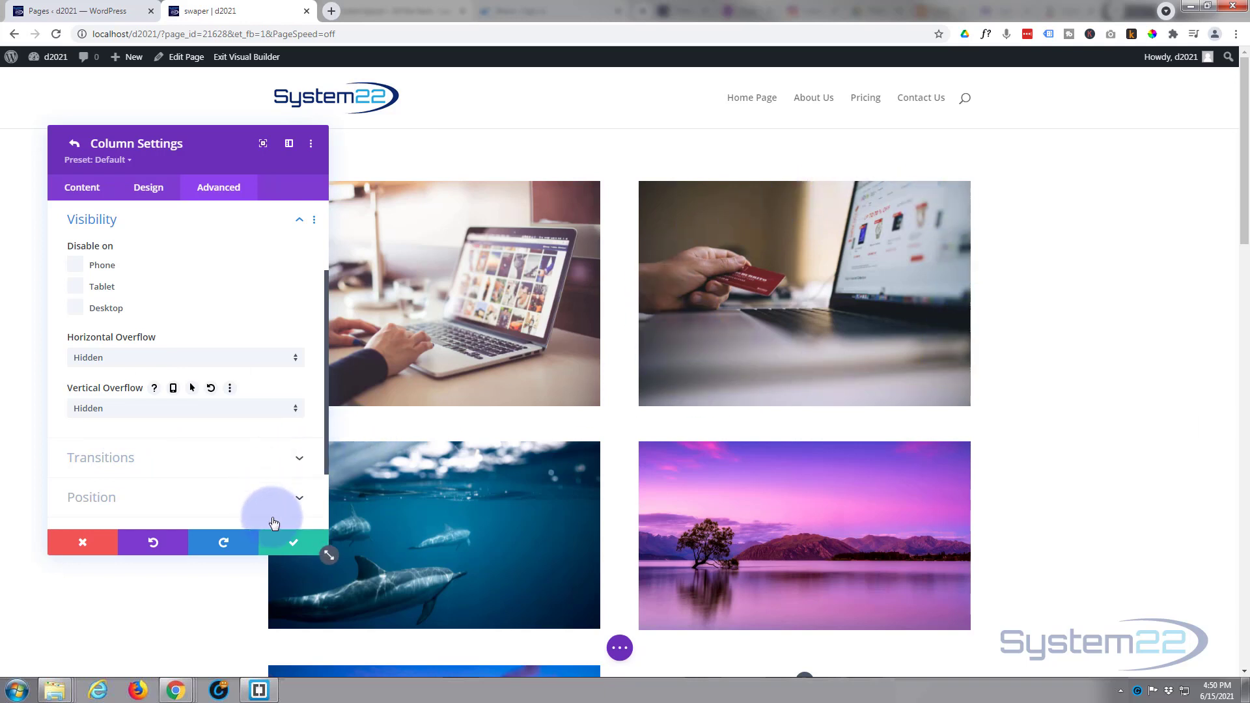
# Step: Save the column and row settings, then exit the Visual Builder to view the live page
pyautogui.click(287, 544)
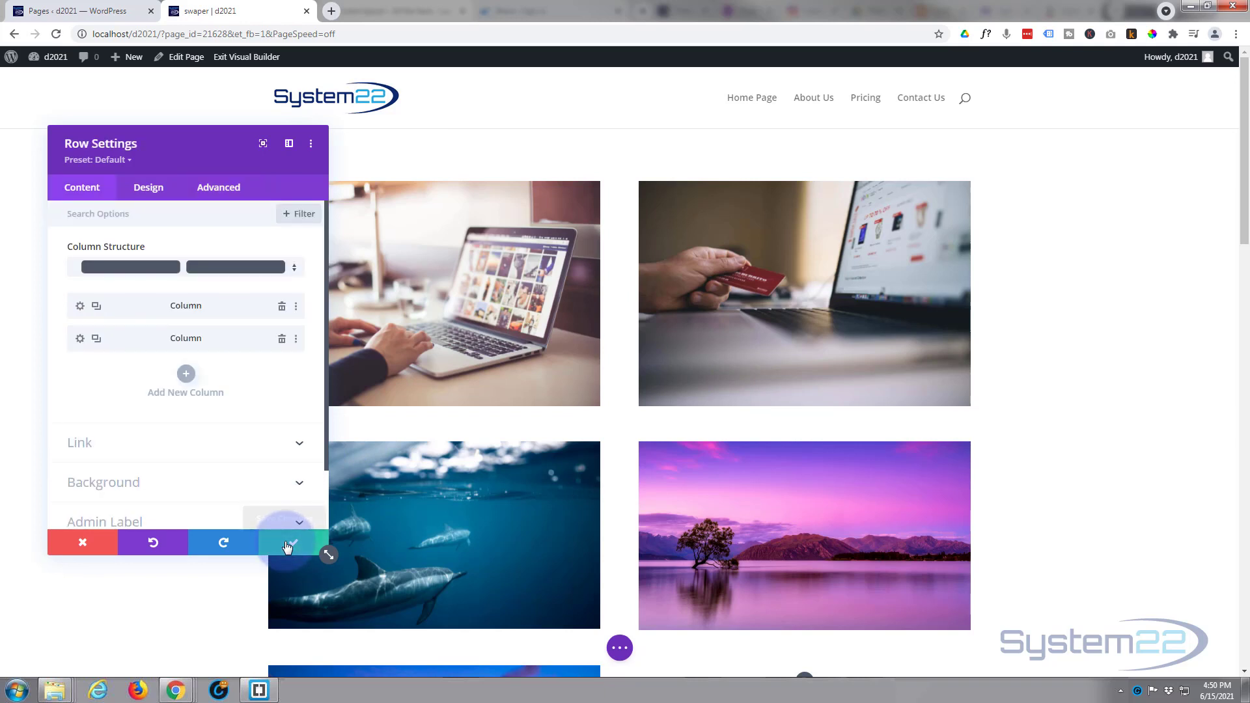
pyautogui.click(287, 544)
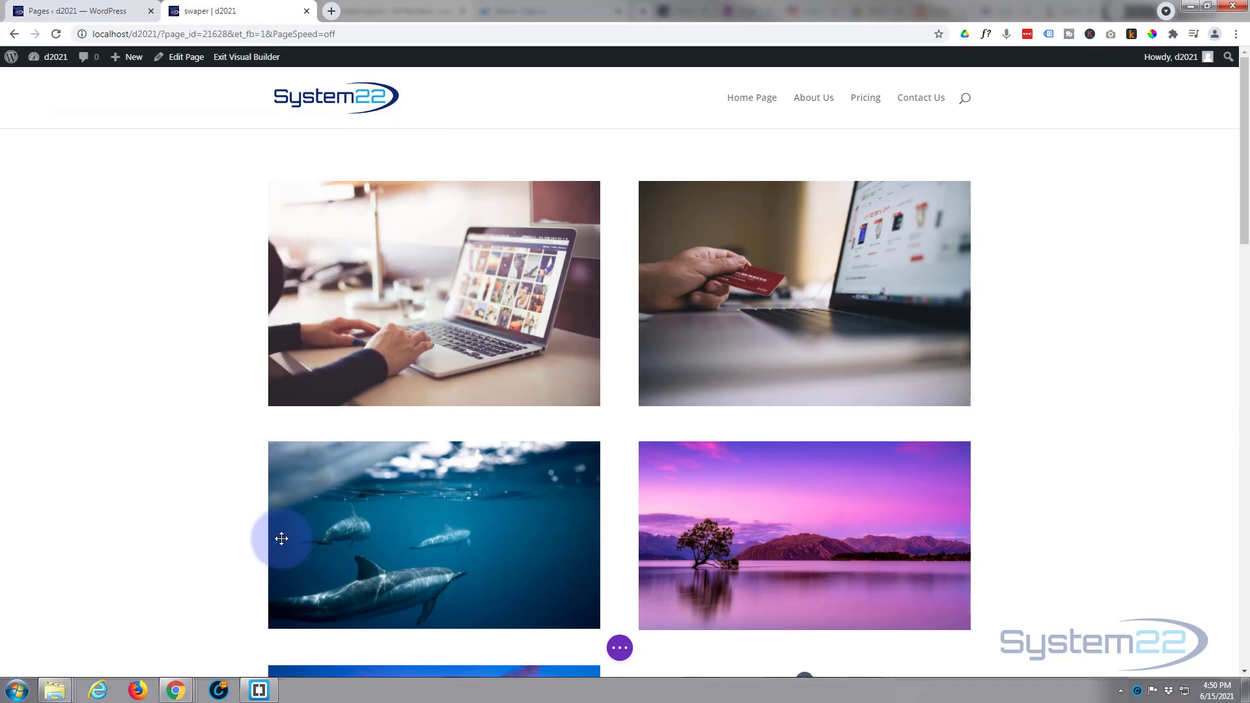
pyautogui.click(619, 647)
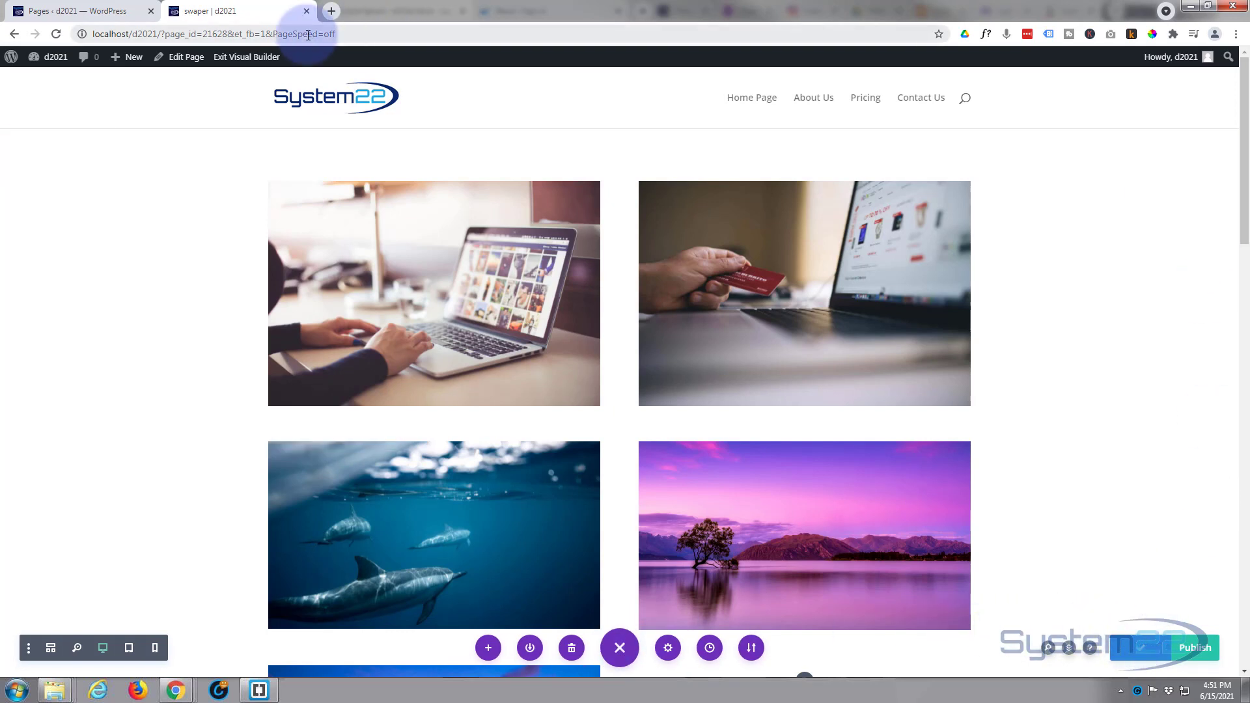
pyautogui.click(239, 58)
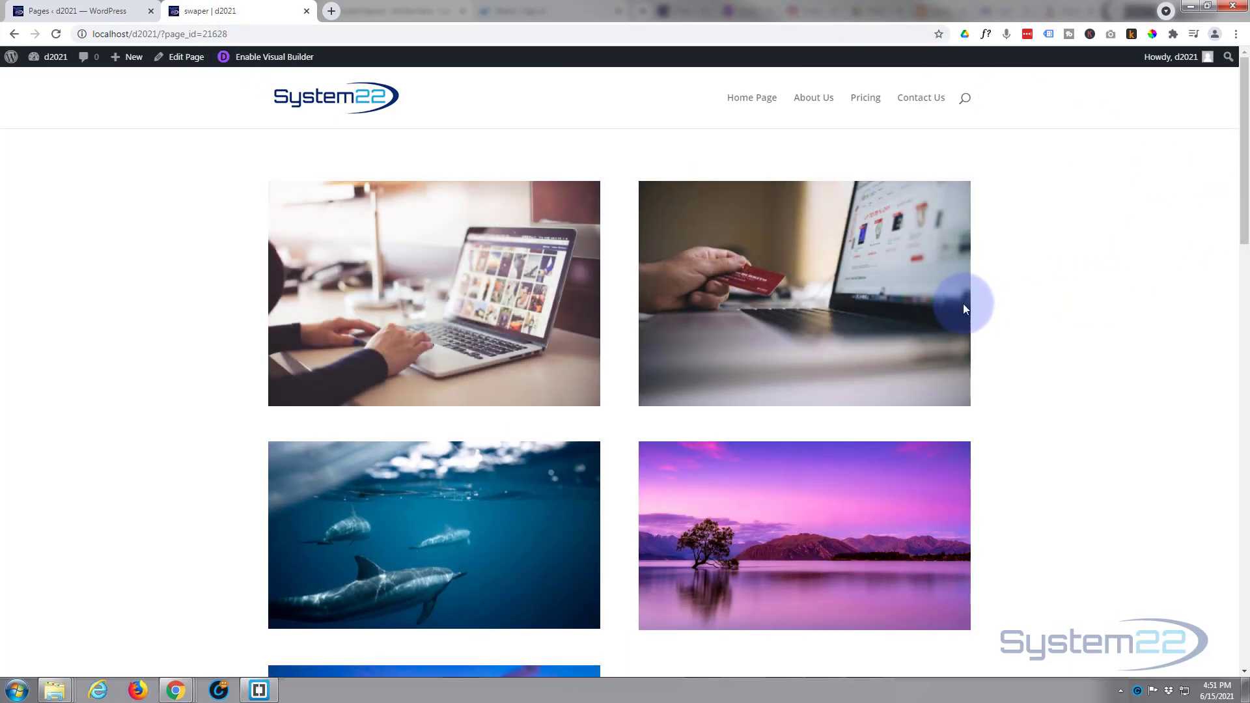
pyautogui.moveTo(931, 307)
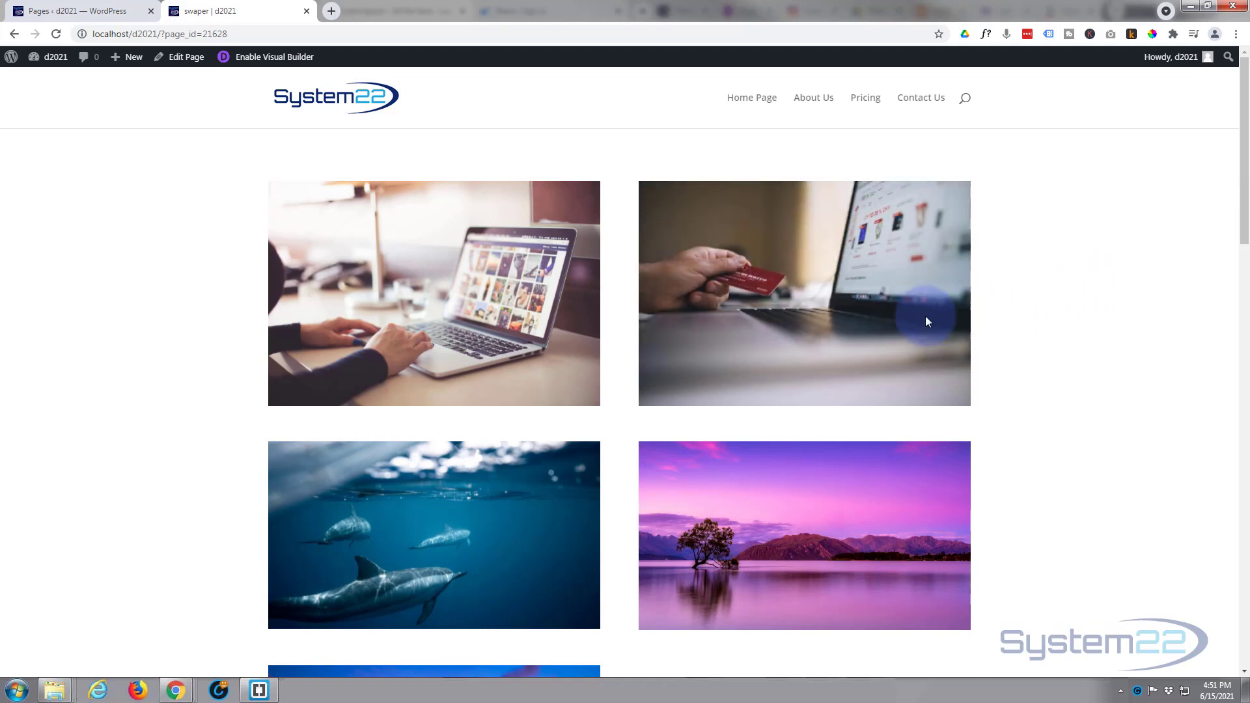
pyautogui.moveTo(872, 327)
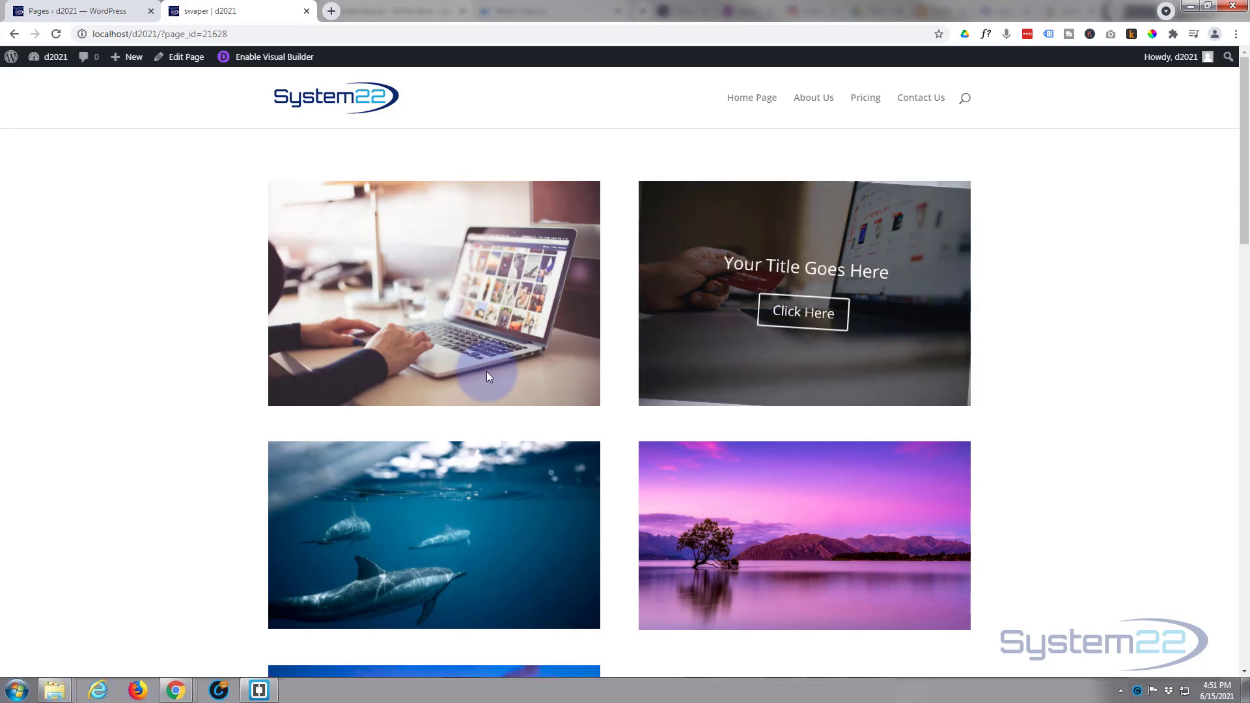
pyautogui.moveTo(486, 371)
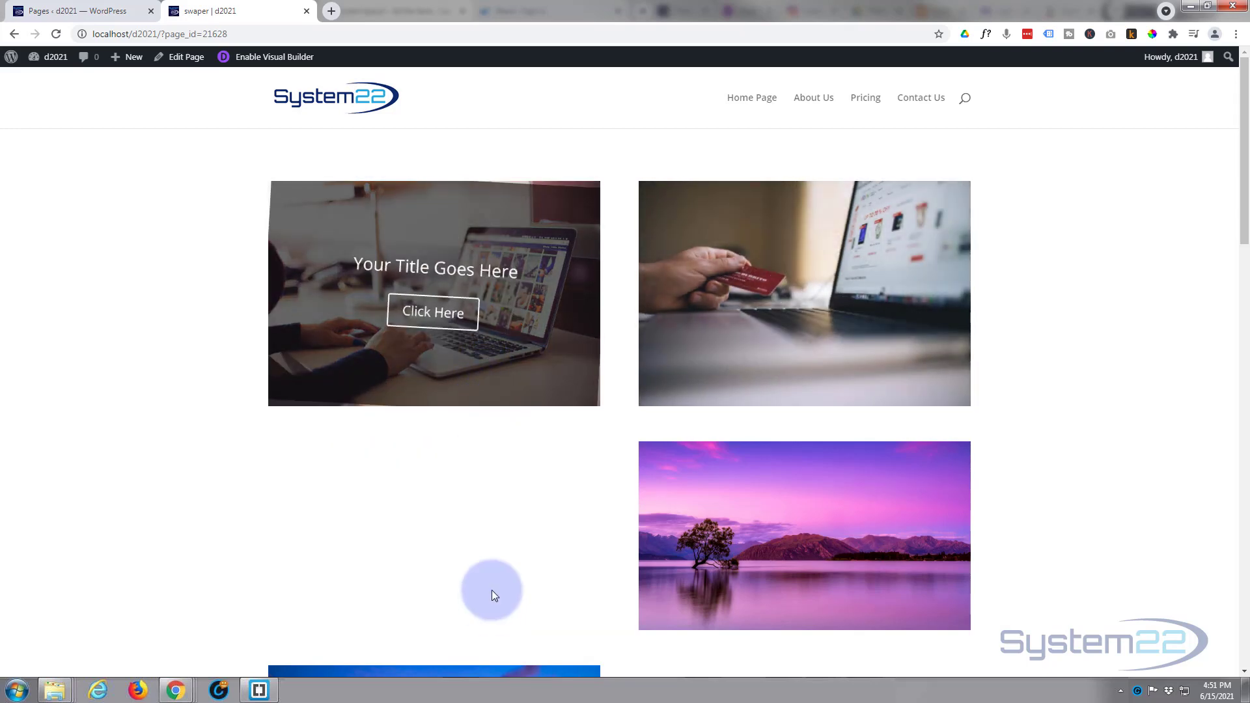
pyautogui.moveTo(491, 589)
pyautogui.moveTo(768, 567)
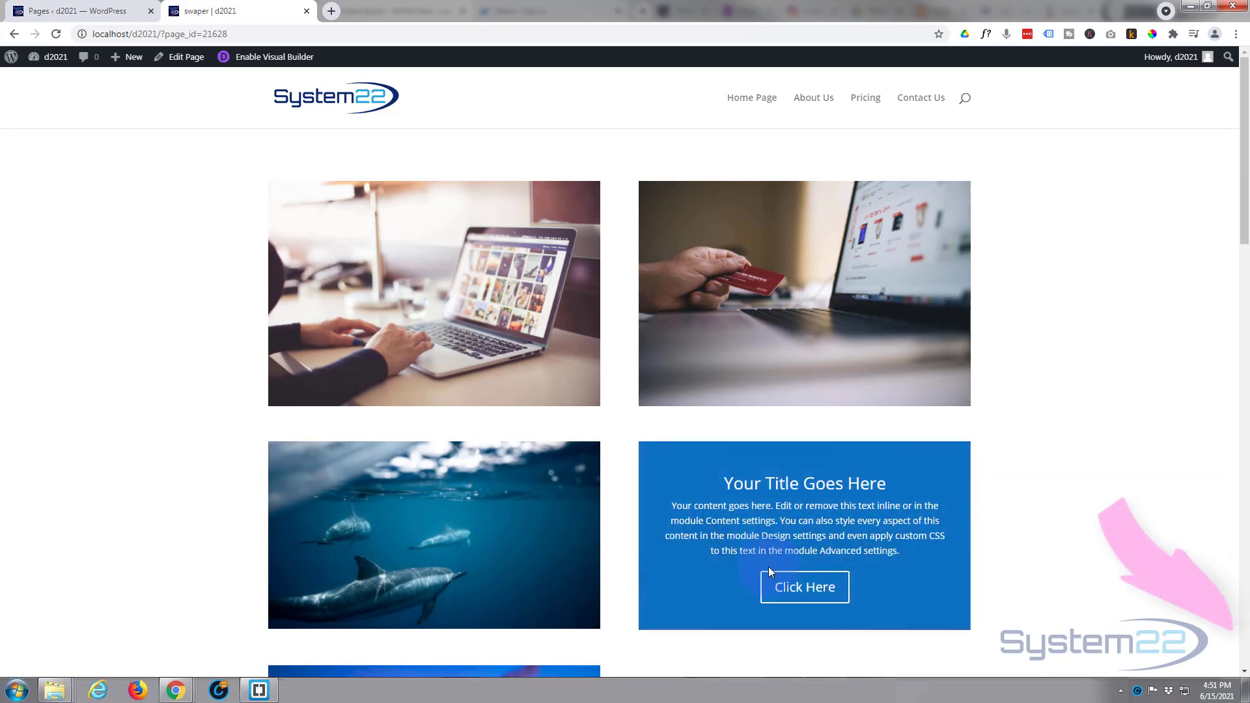
pyautogui.moveTo(824, 360)
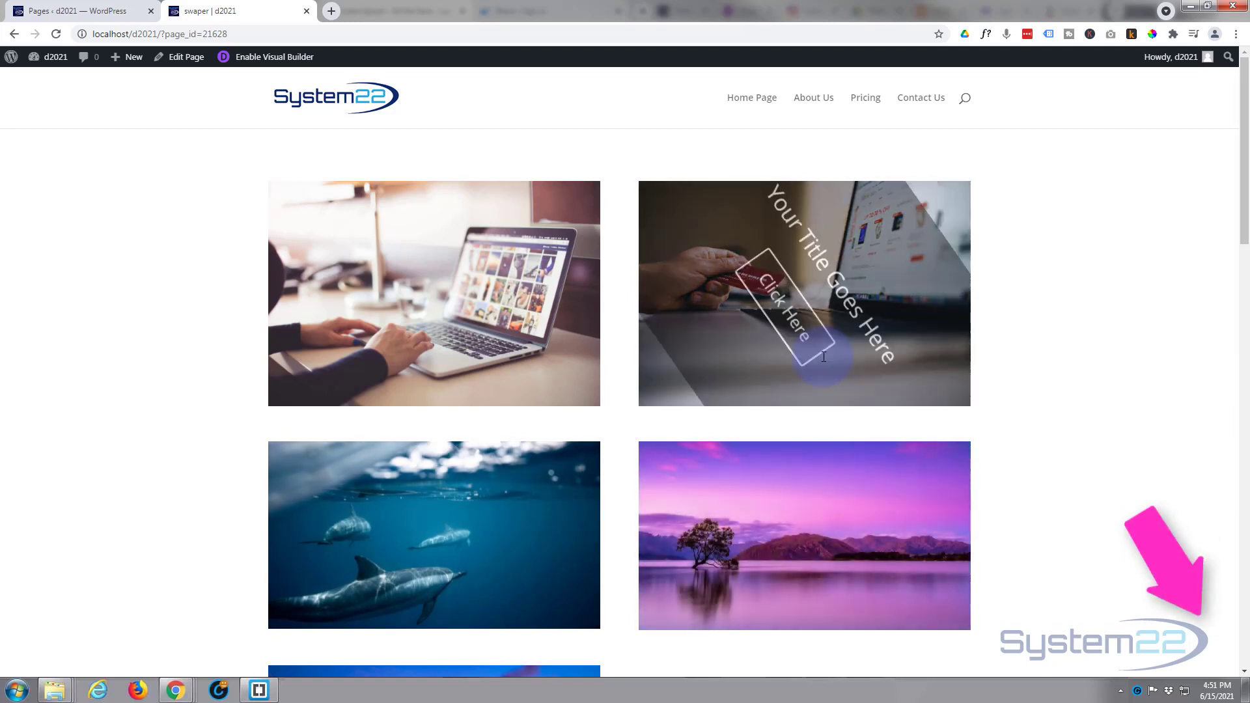